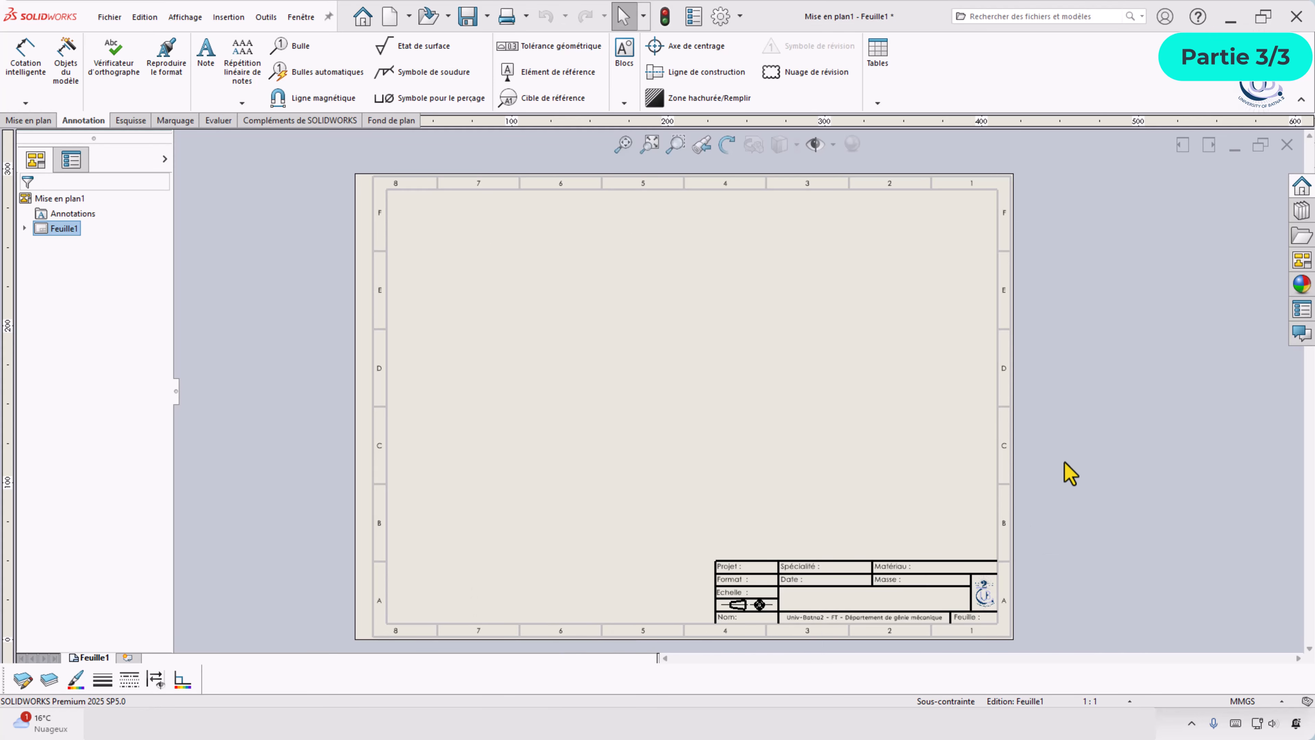
- Add a note after "Format :" in the title block, linked to the current document's SW-Taille du modèle (Template Size) property
{"action": "scroll", "coordinate": [716, 581], "scroll_direction": "up", "scroll_amount": 5}
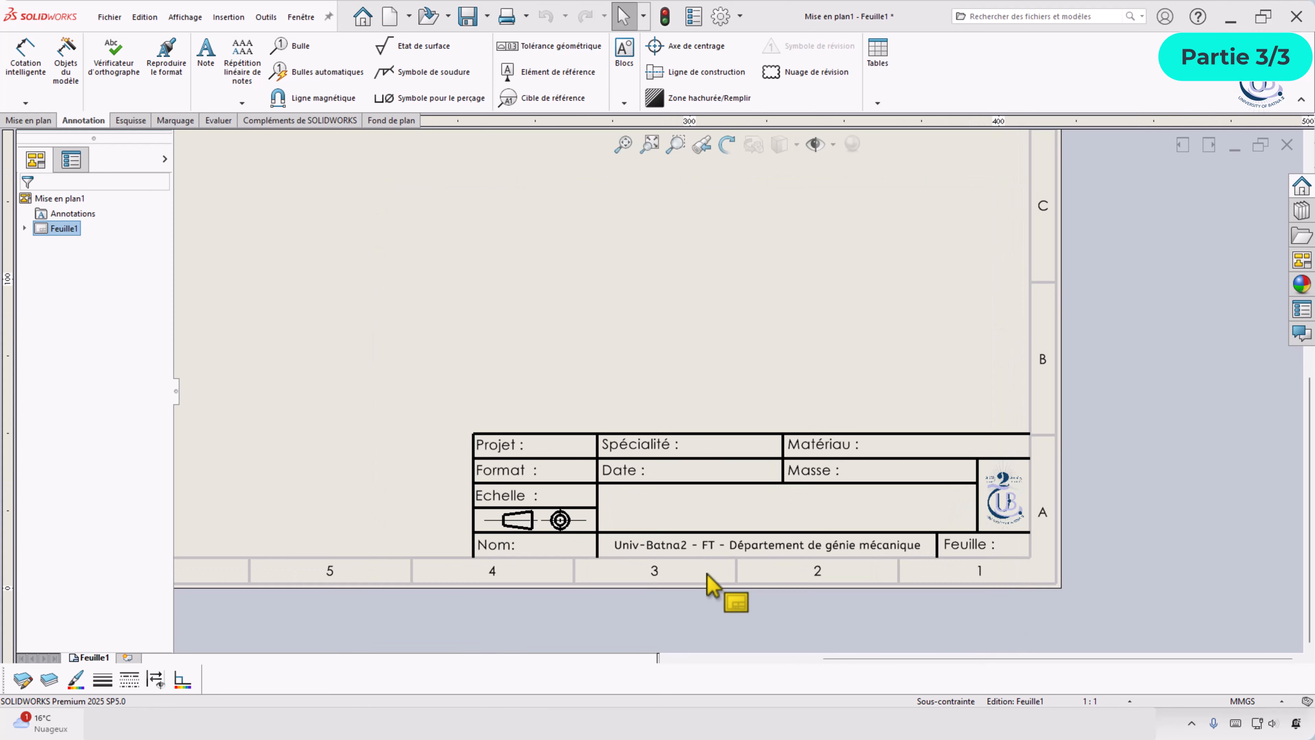
{"action": "scroll", "coordinate": [890, 560], "scroll_direction": "up", "scroll_amount": 1}
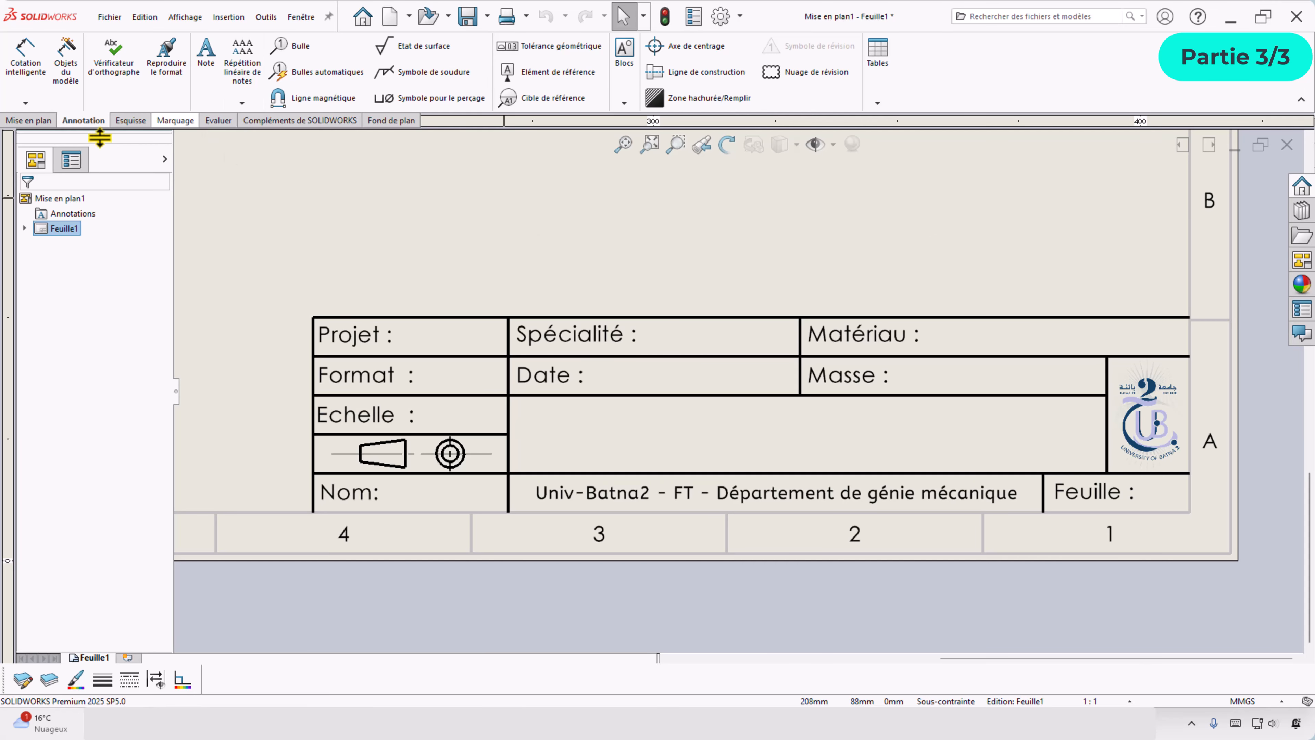
{"action": "left_click", "coordinate": [205, 61]}
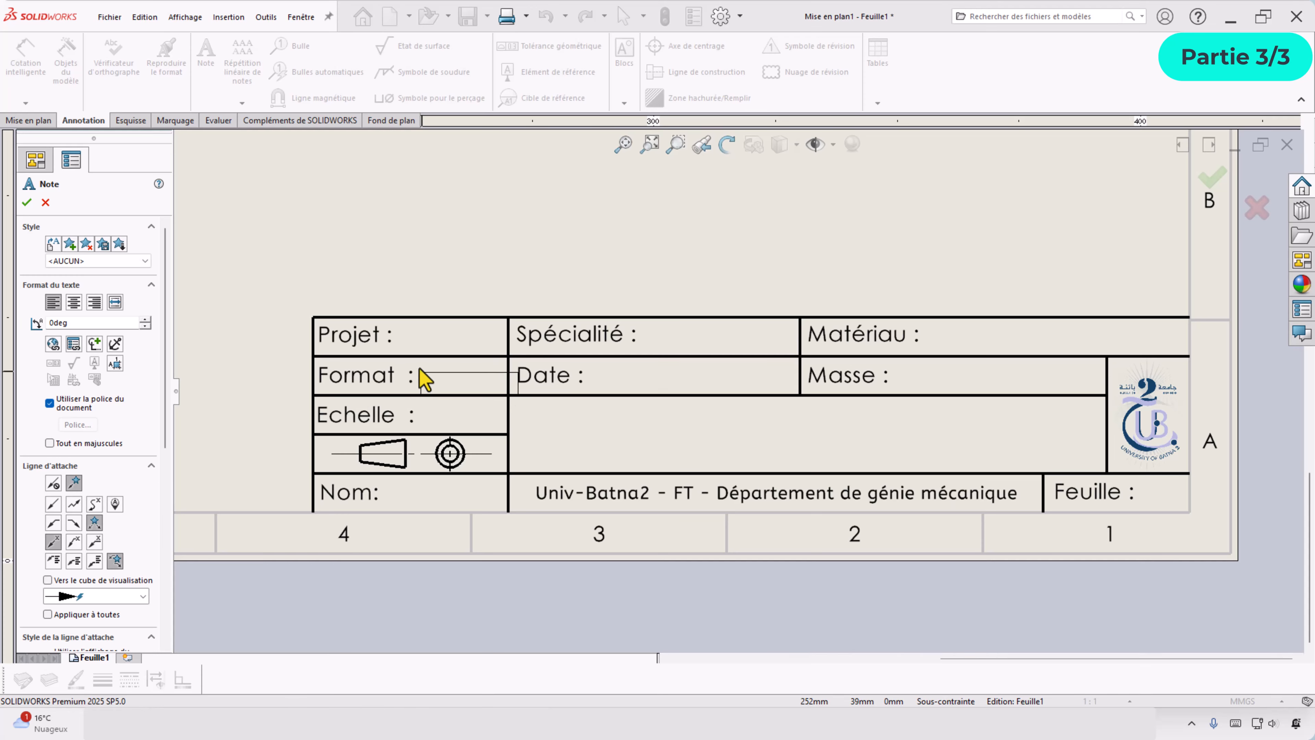
{"action": "left_click", "coordinate": [417, 378]}
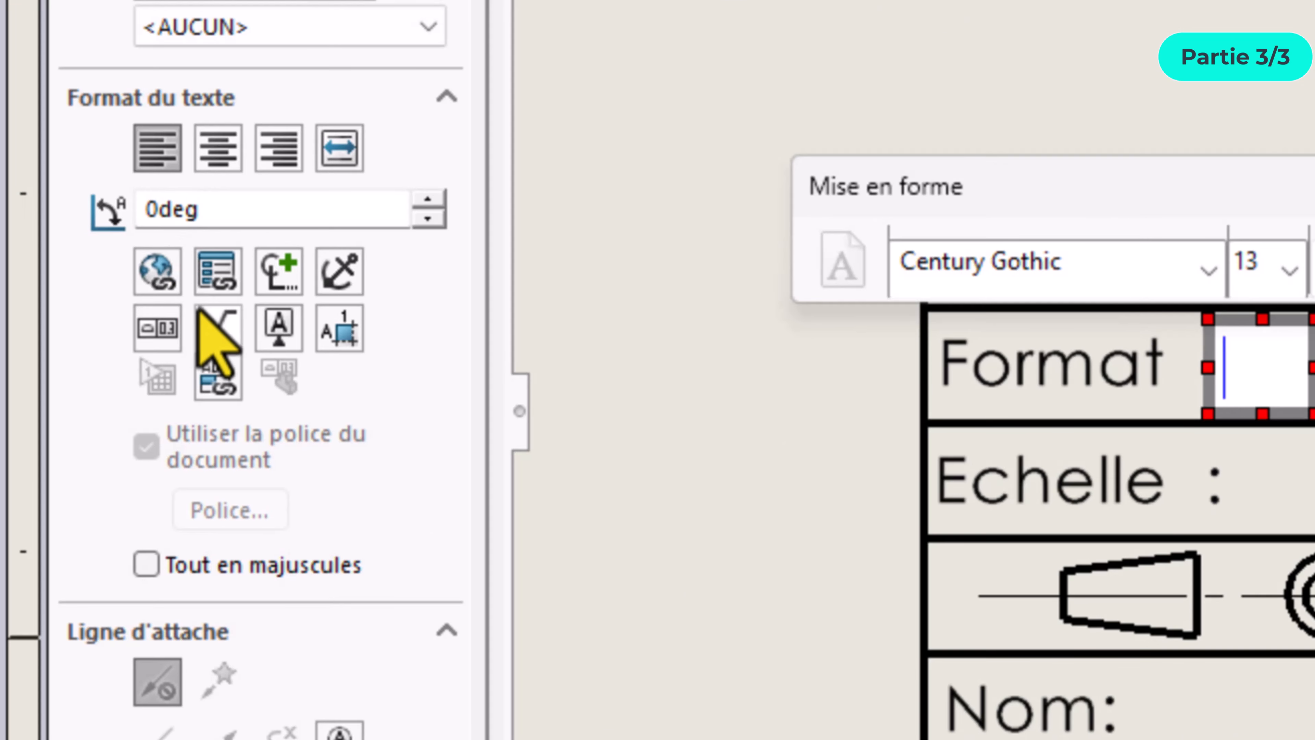
{"action": "left_click", "coordinate": [216, 273]}
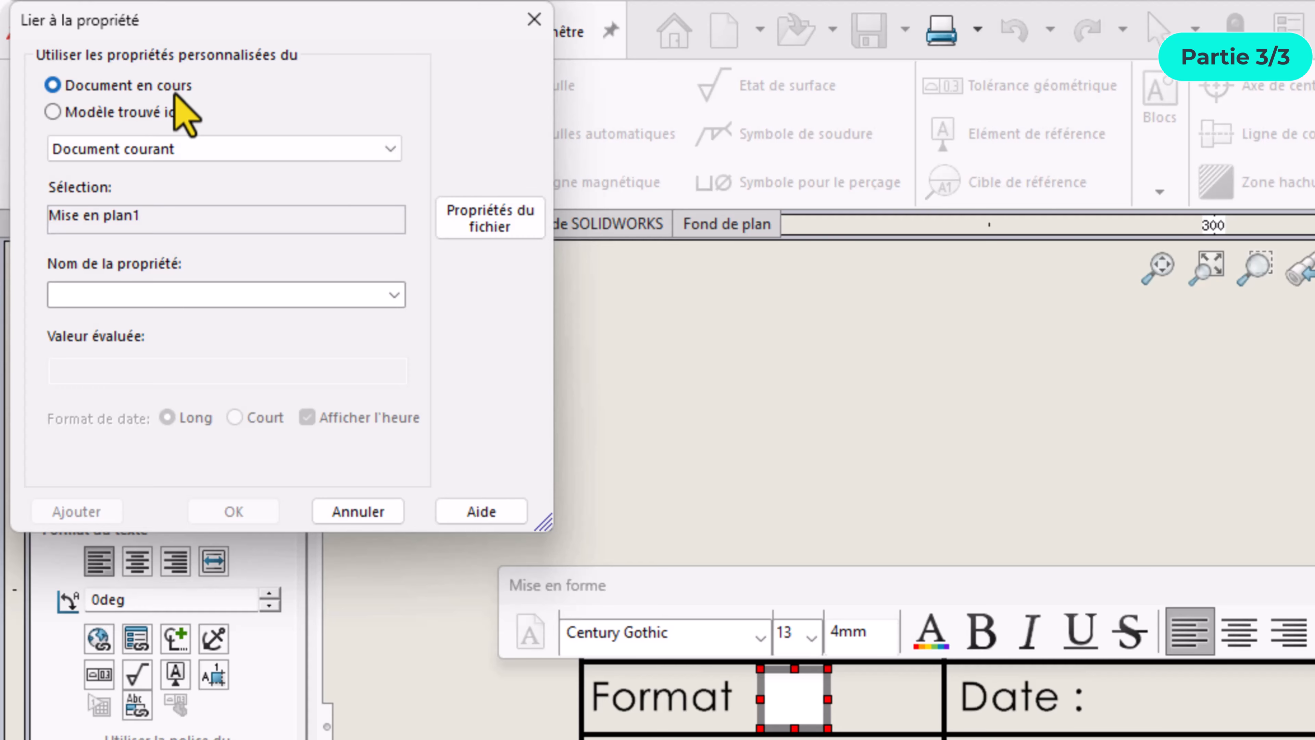
{"action": "left_click", "coordinate": [394, 294]}
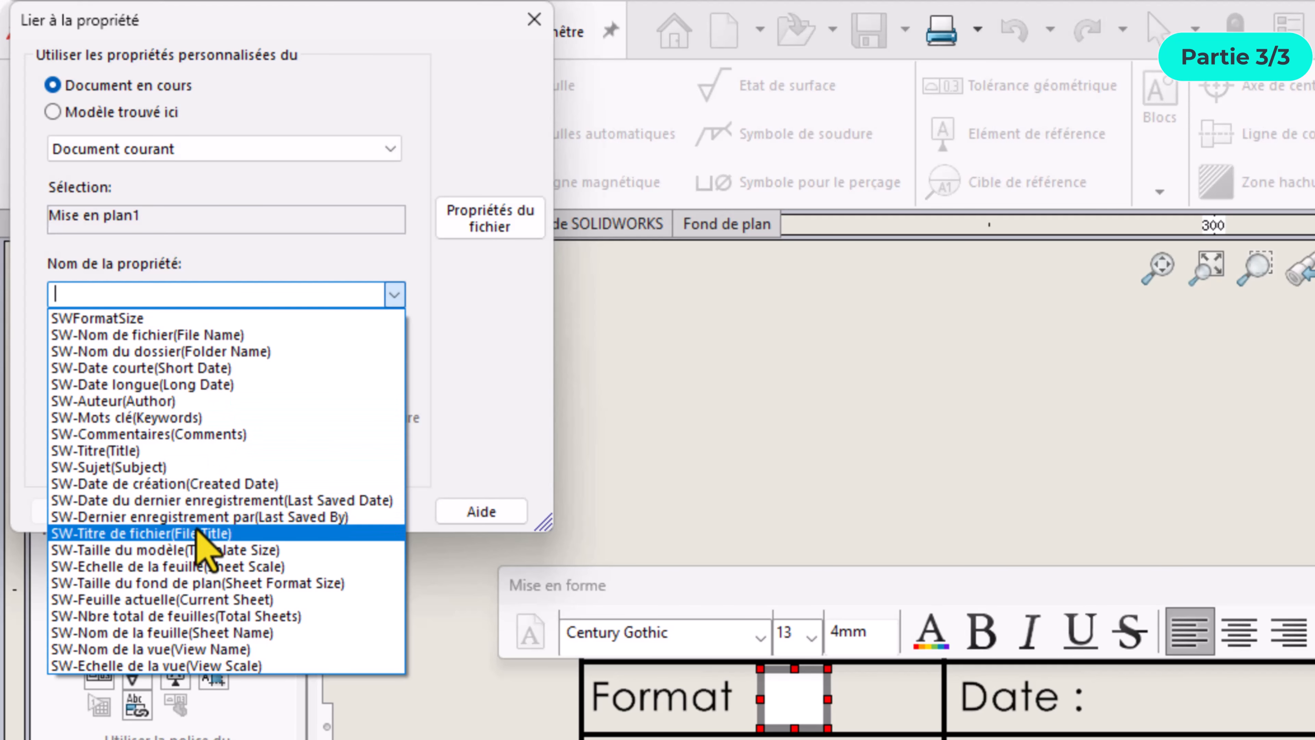
{"action": "left_click", "coordinate": [185, 550]}
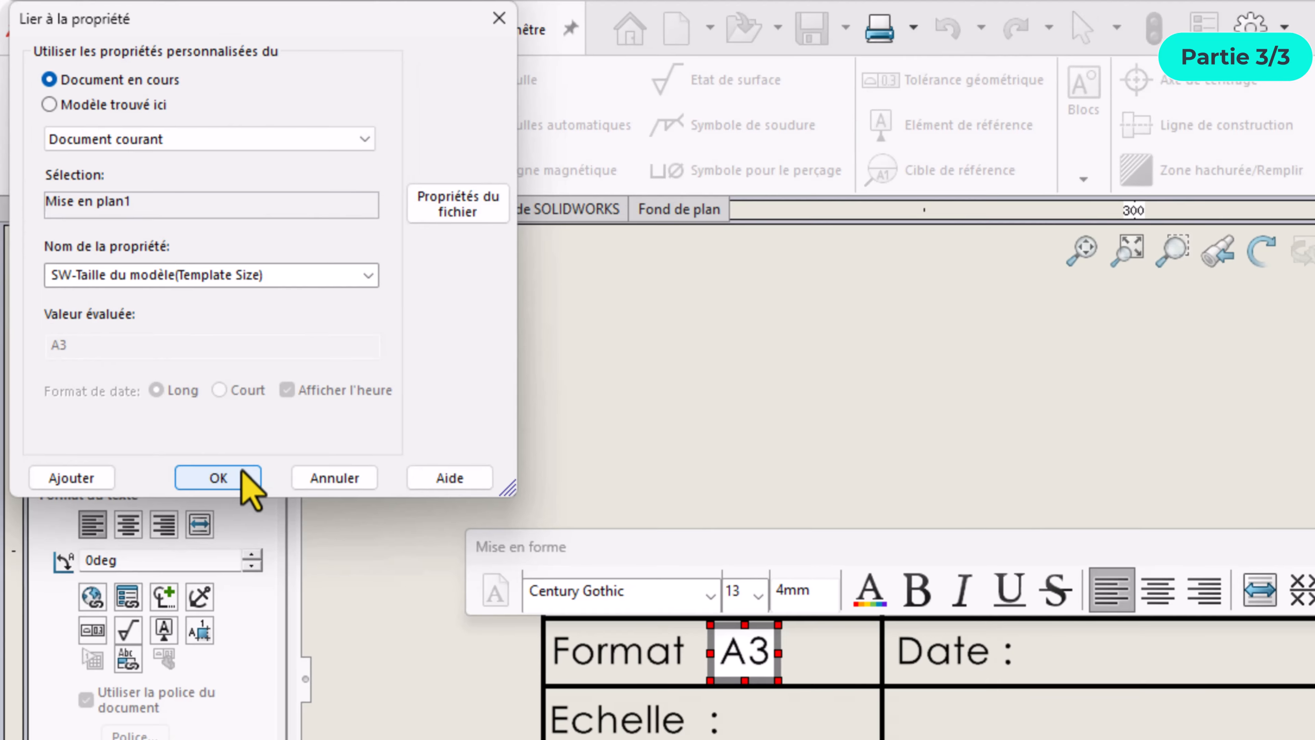
{"action": "left_click", "coordinate": [234, 512]}
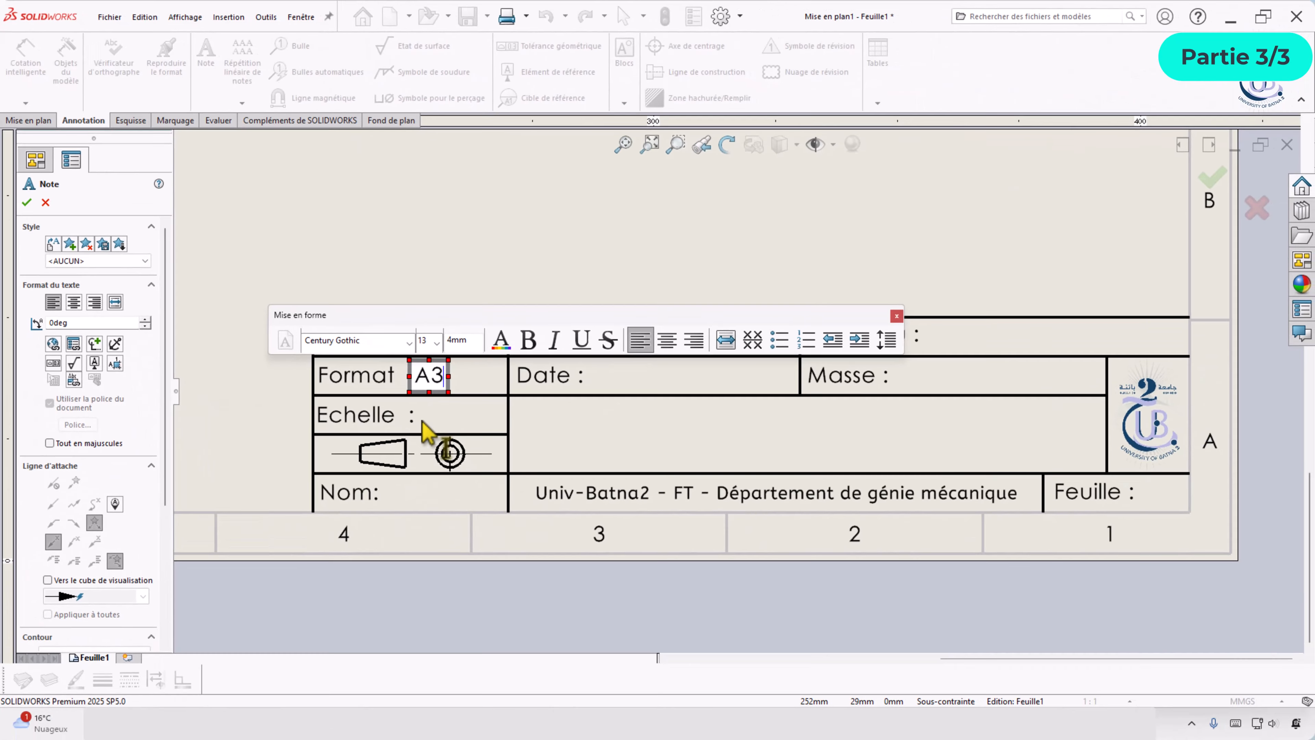
- Place a note without leader after "Echelle :" and link it to the SW-Echelle de la feuille (Sheet Scale) property
{"action": "left_click", "coordinate": [427, 431]}
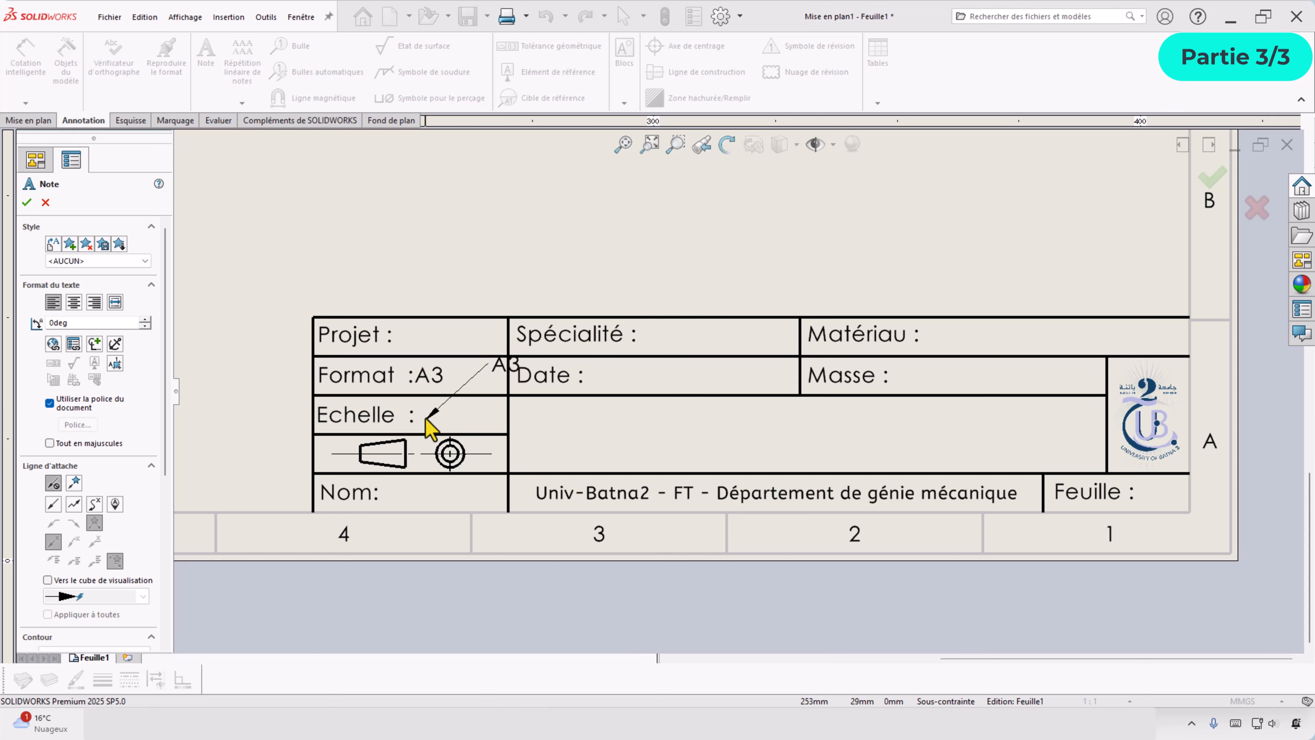
{"action": "left_click", "coordinate": [62, 490]}
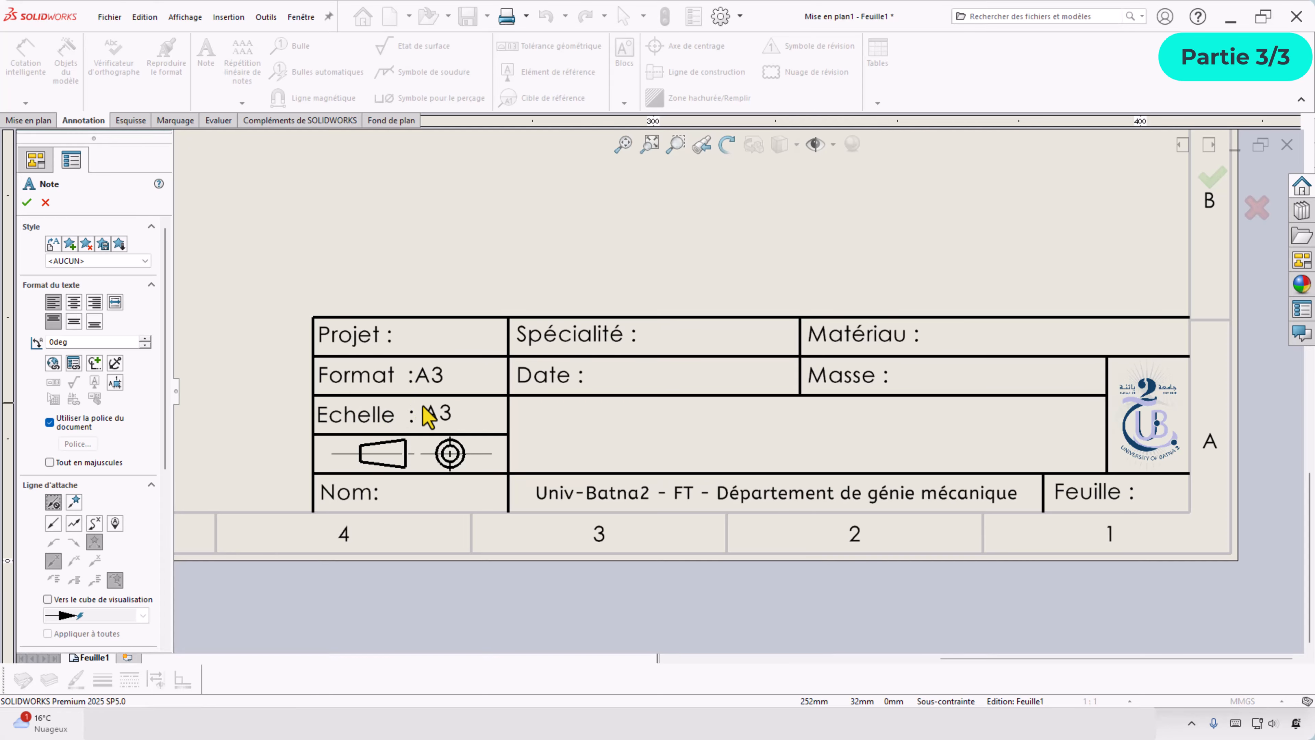
{"action": "left_click", "coordinate": [426, 416]}
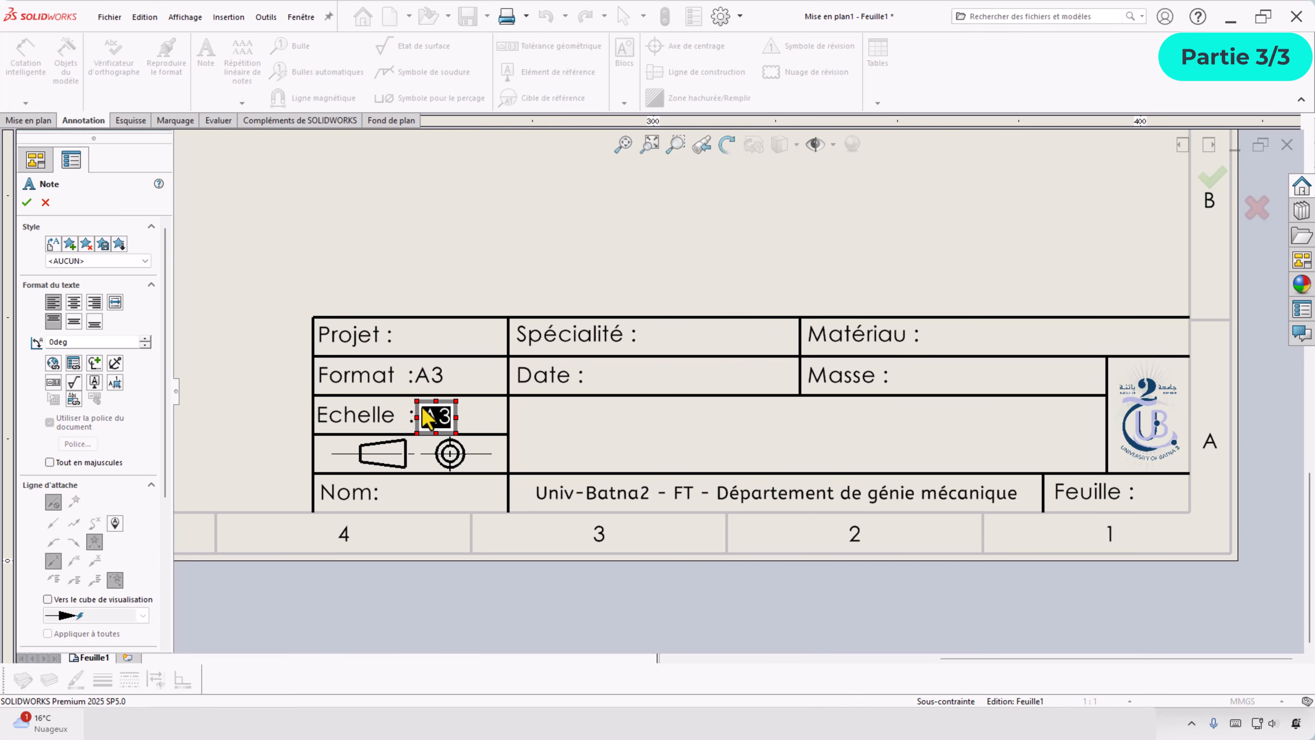
{"action": "left_click", "coordinate": [73, 364]}
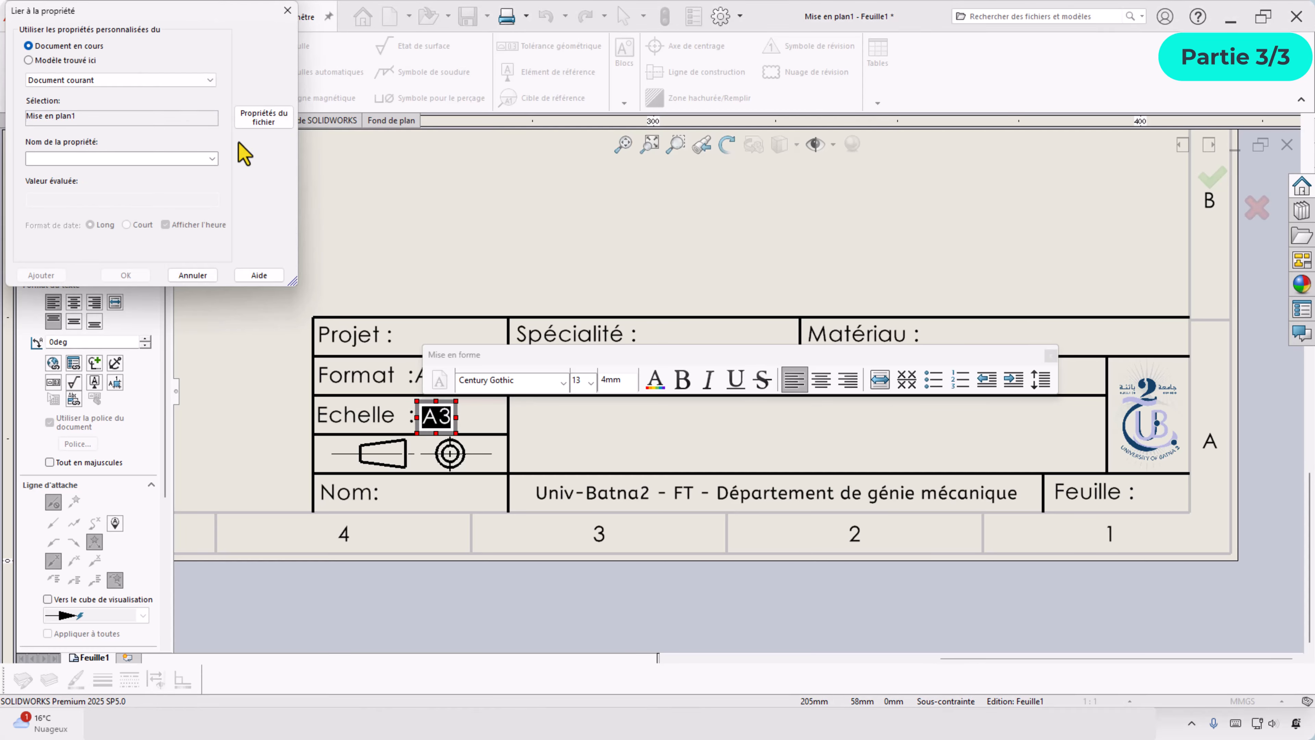
{"action": "left_click", "coordinate": [212, 158]}
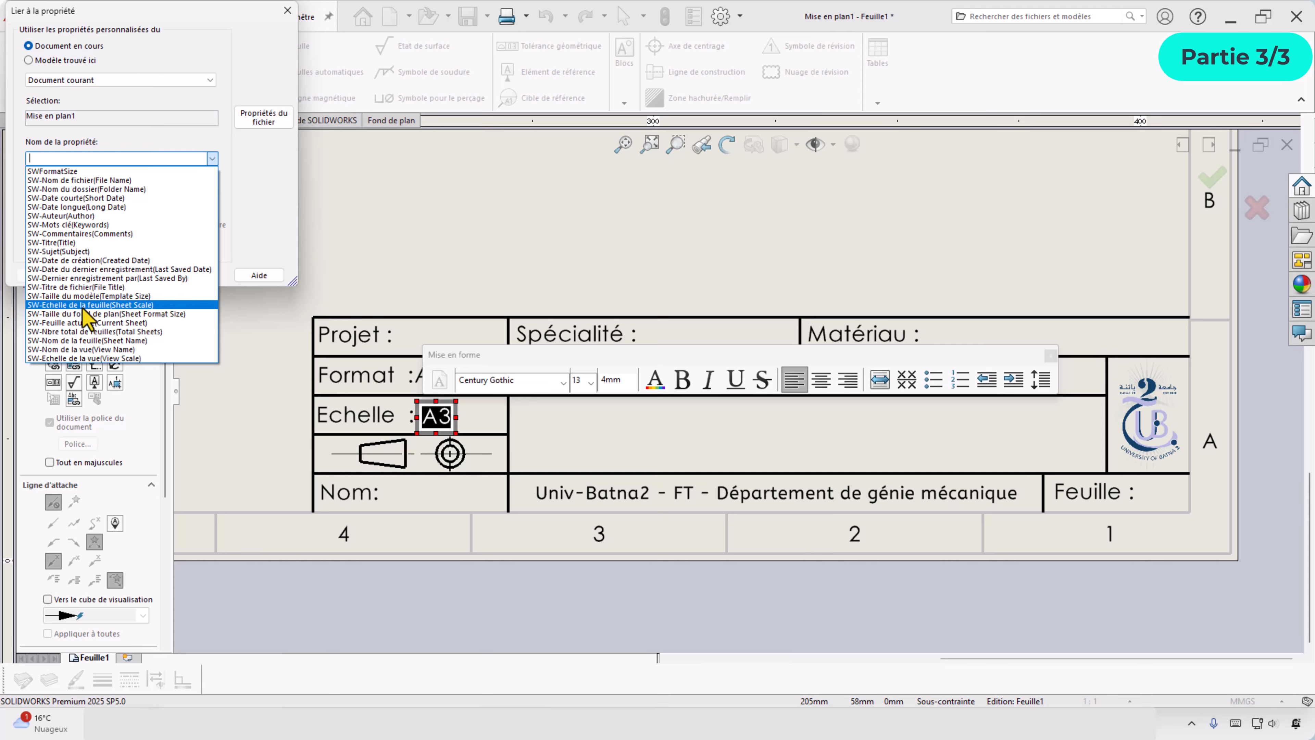
{"action": "left_click", "coordinate": [131, 305]}
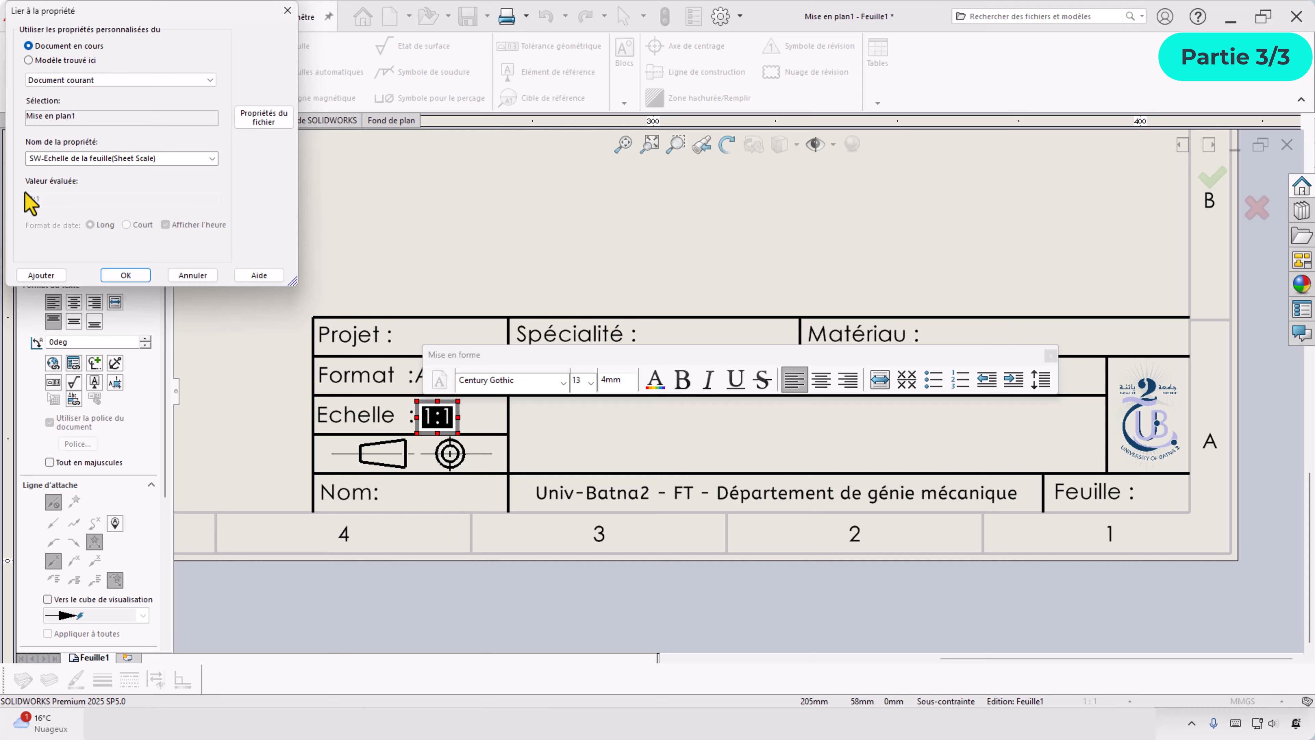
{"action": "left_click", "coordinate": [131, 276]}
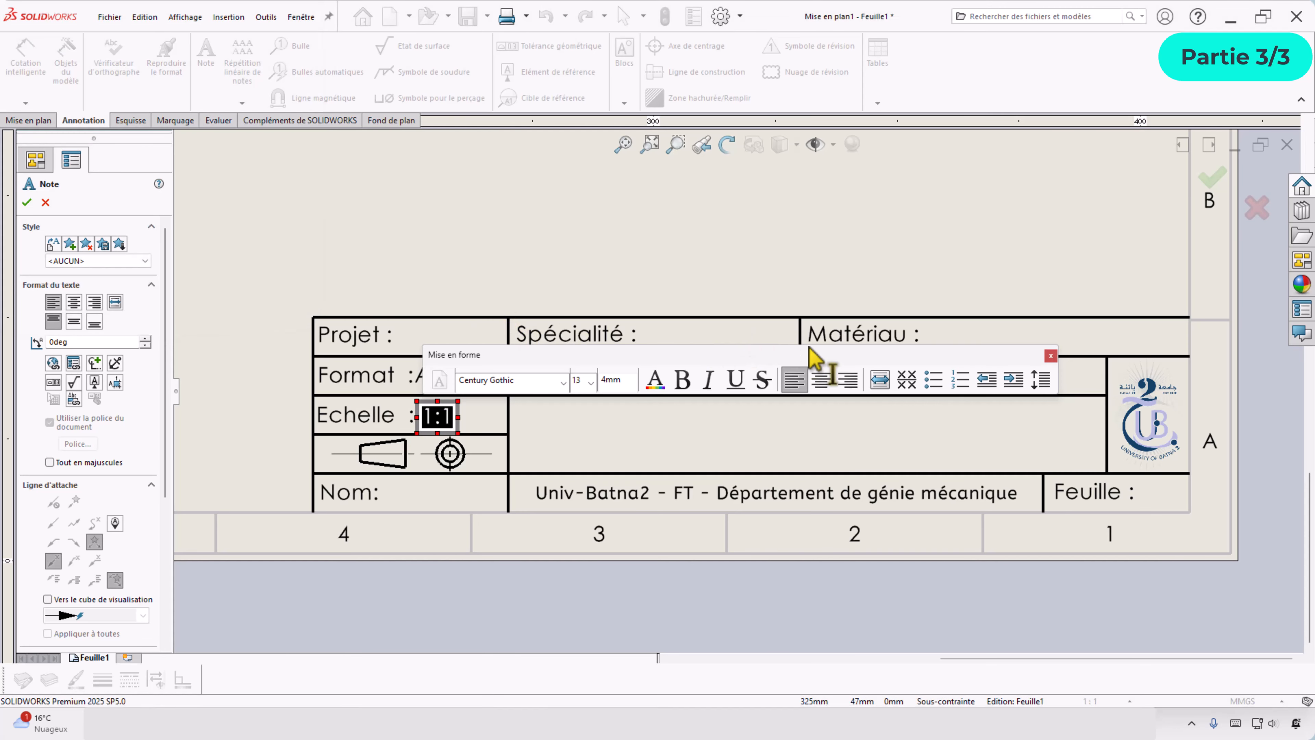
- Place a note after "Feuille :" and link it to the SW-Feuille actuelle (Current Sheet) property
{"action": "left_click", "coordinate": [1137, 497]}
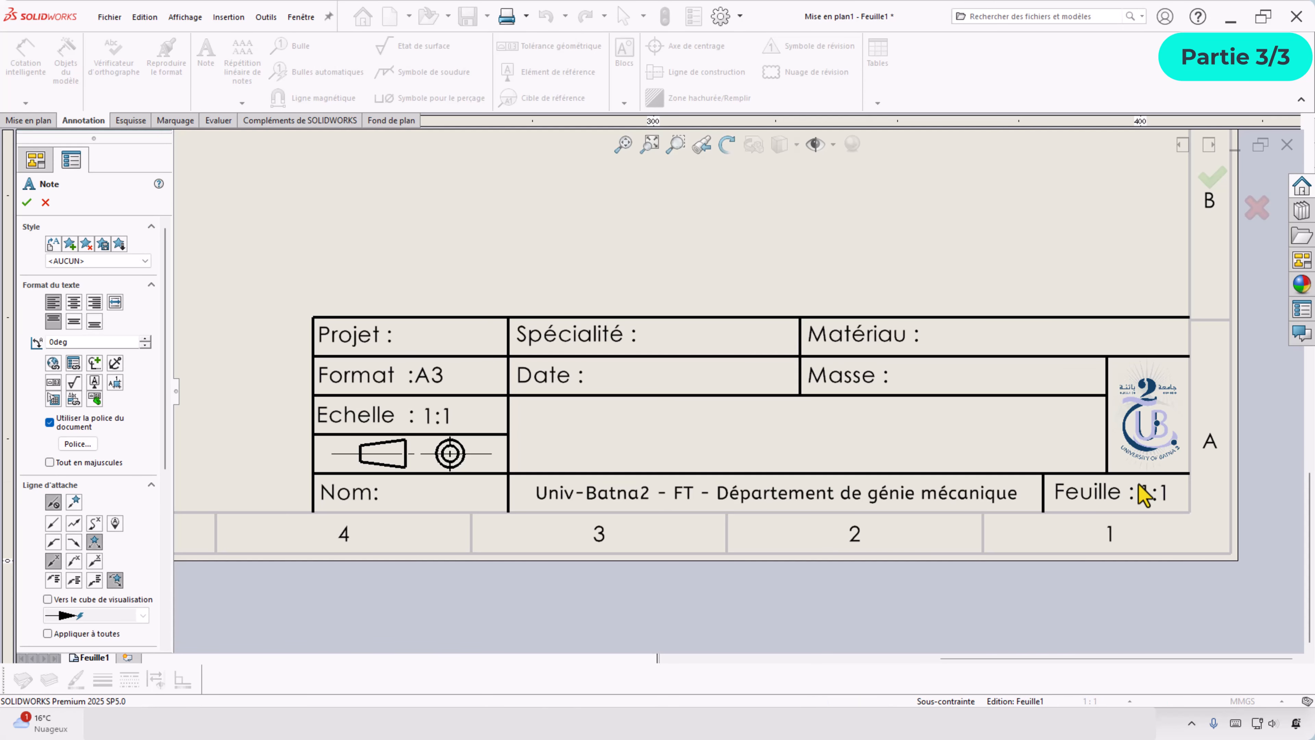
{"action": "left_click", "coordinate": [1139, 493]}
{"action": "left_click", "coordinate": [74, 364]}
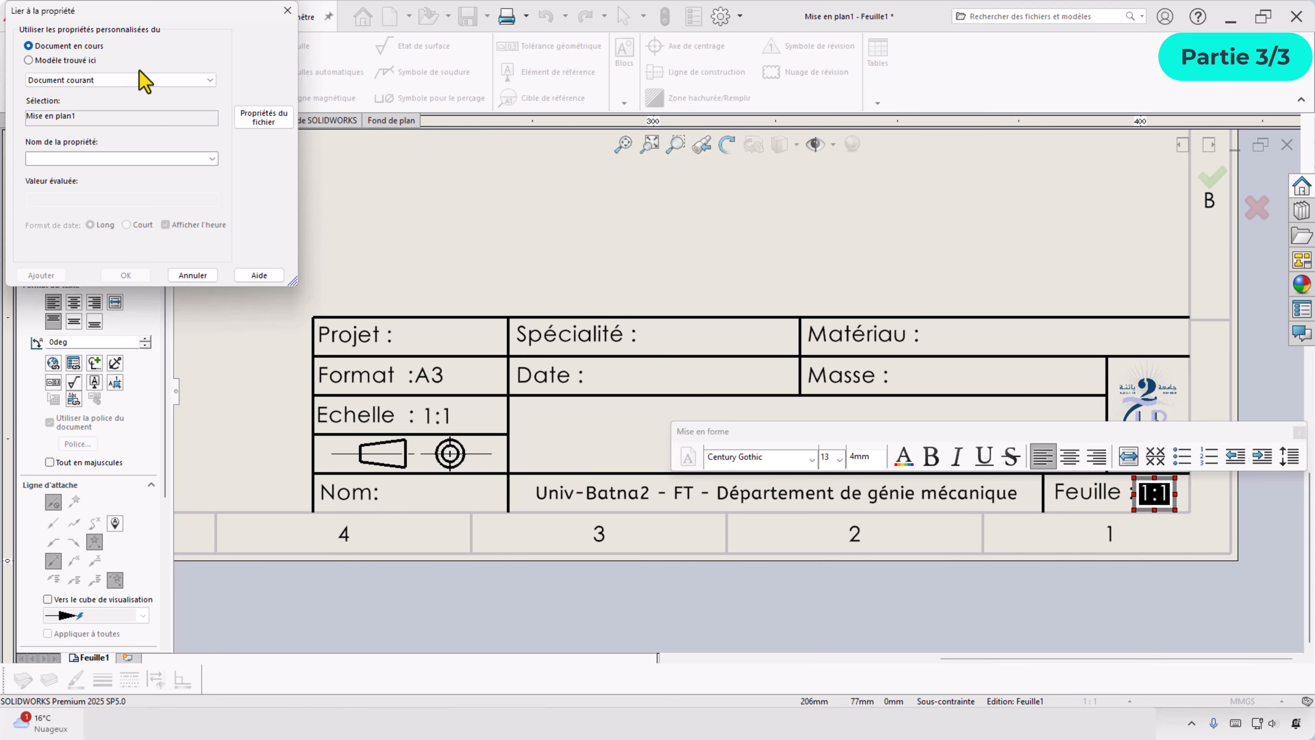
{"action": "left_click", "coordinate": [212, 158]}
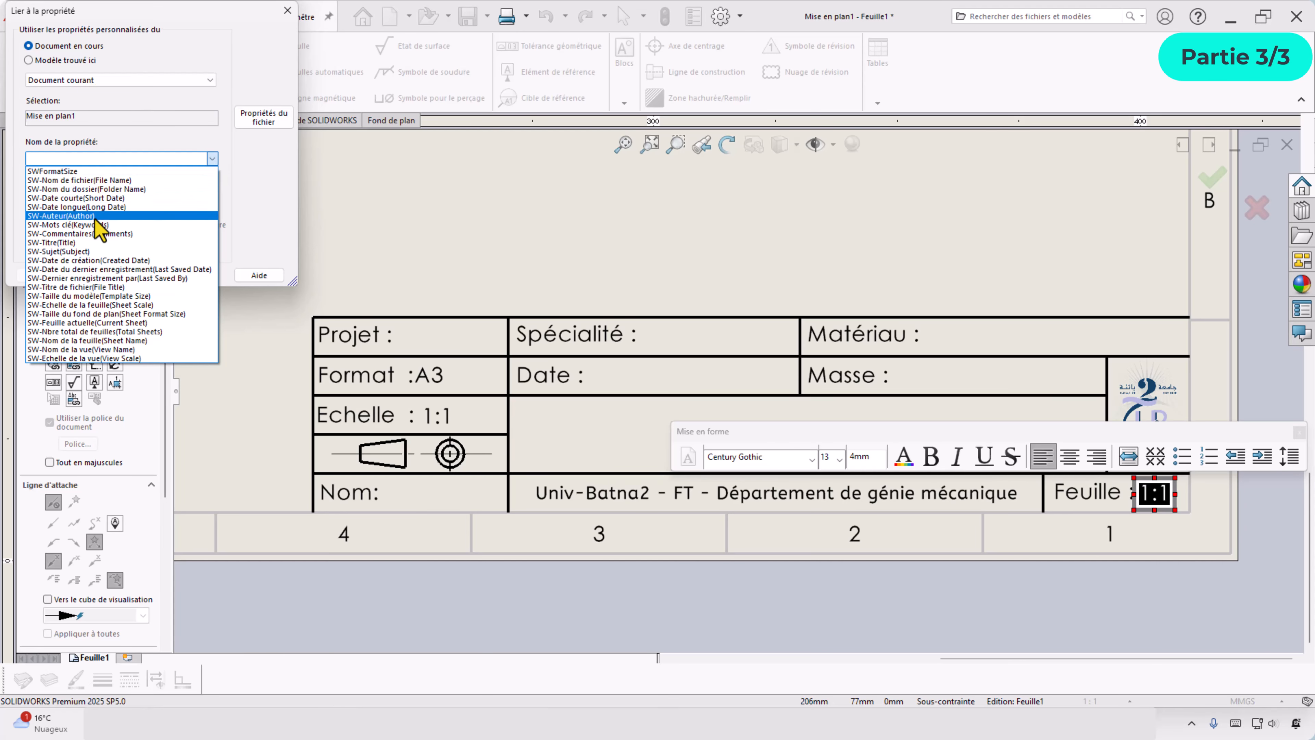
{"action": "left_click", "coordinate": [103, 322]}
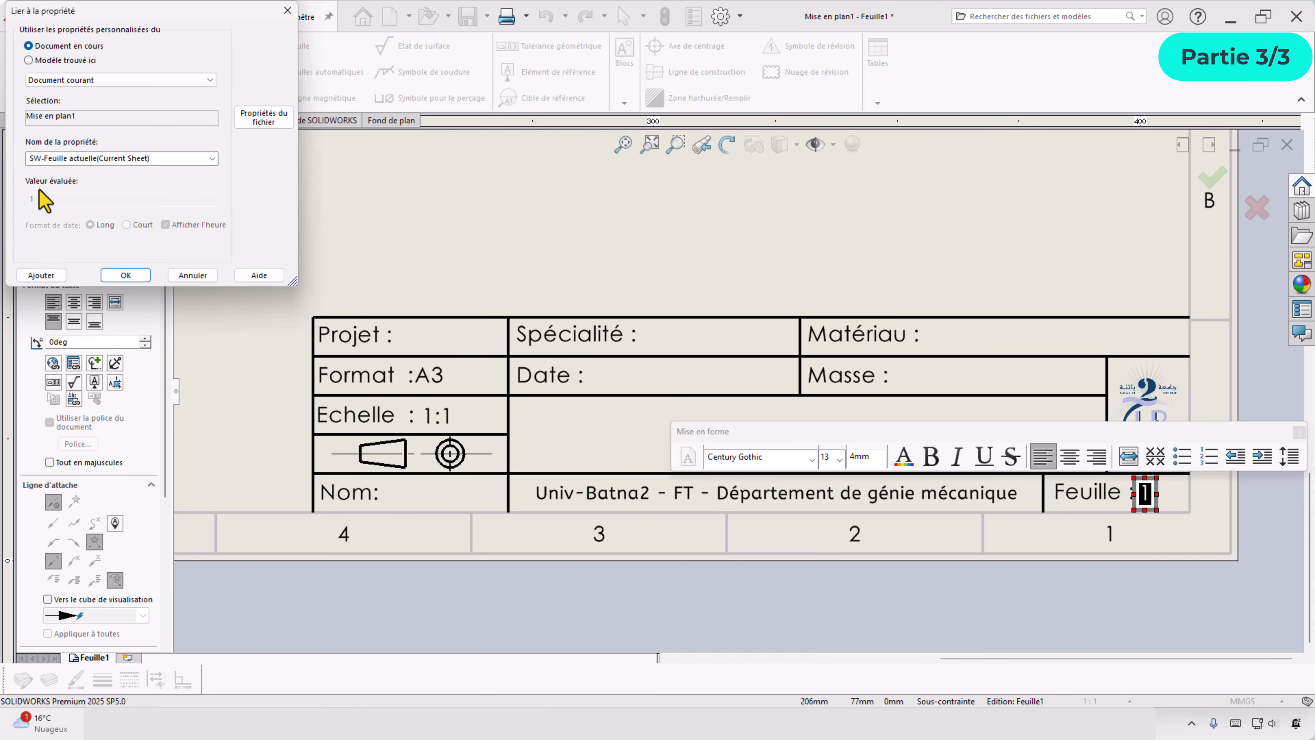
{"action": "left_click", "coordinate": [130, 277]}
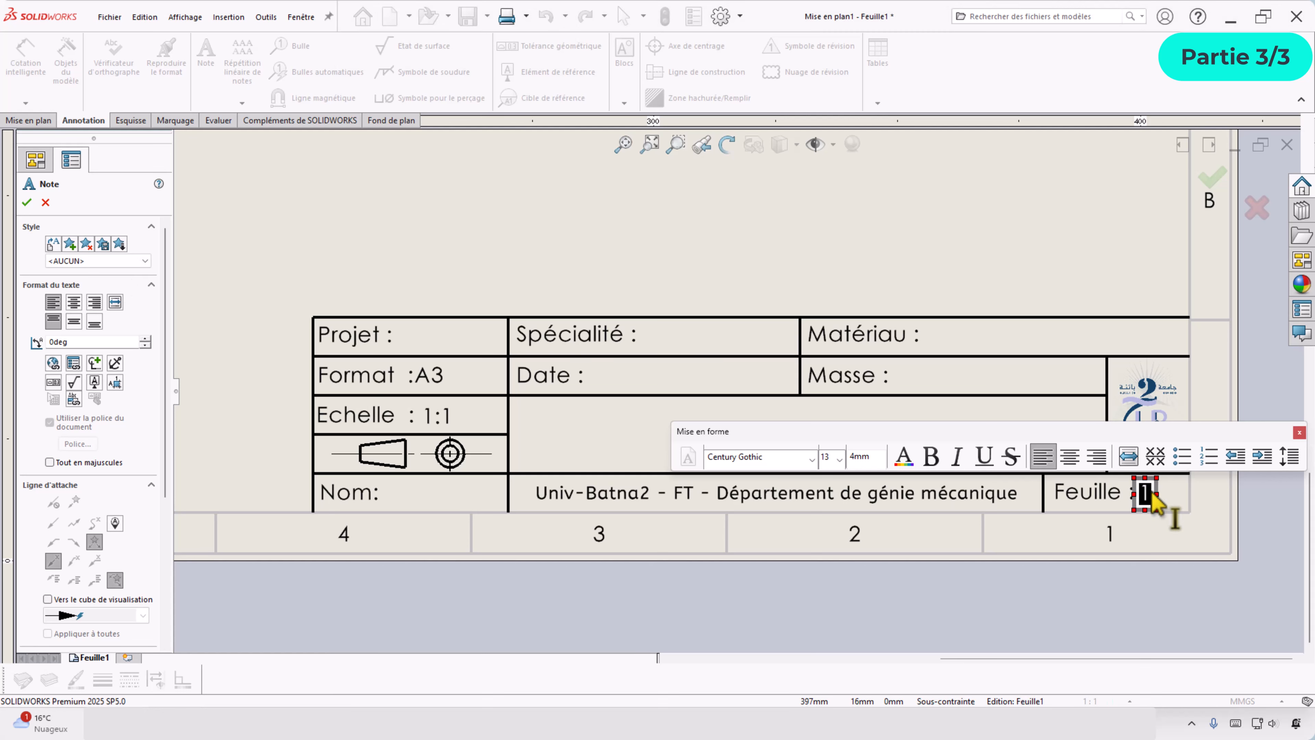
- Append "/" and a link to the SW-Nbre total de feuilles (Total Sheets) property to the Feuille note
{"action": "left_click", "coordinate": [1164, 494]}
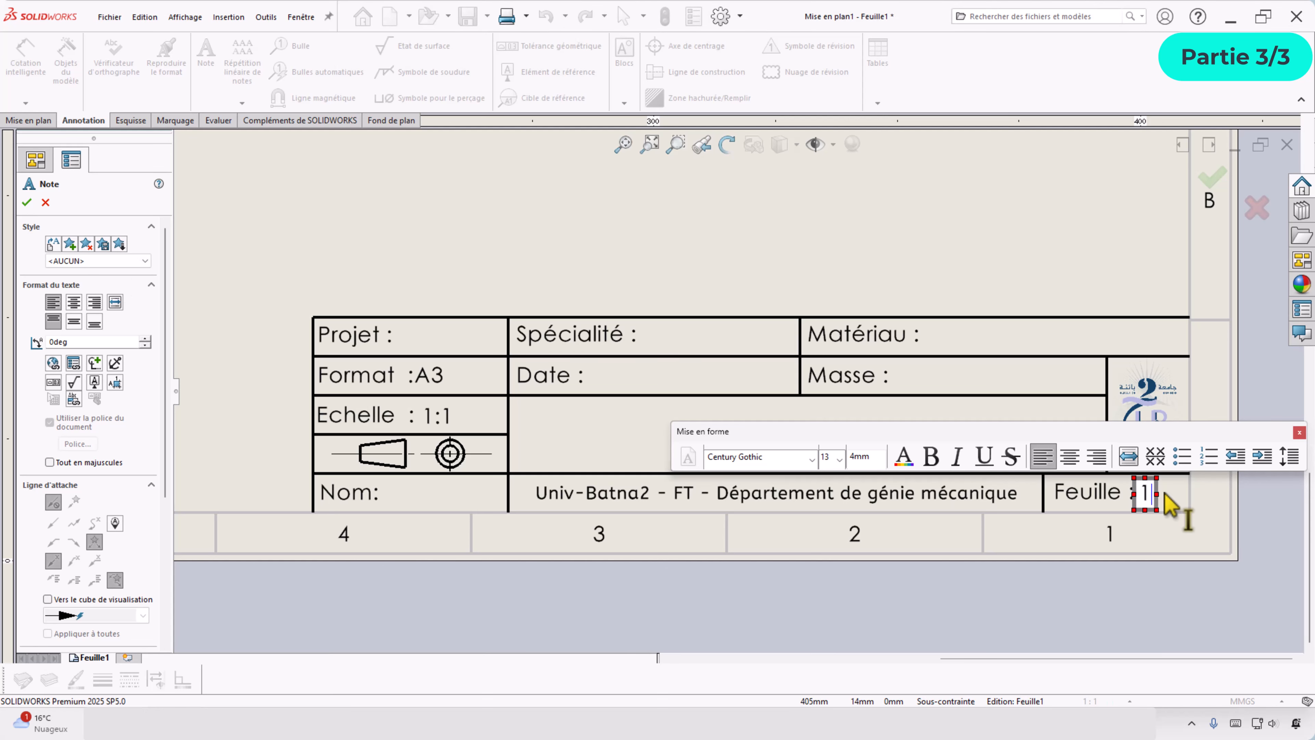
{"action": "type", "text": "/"}
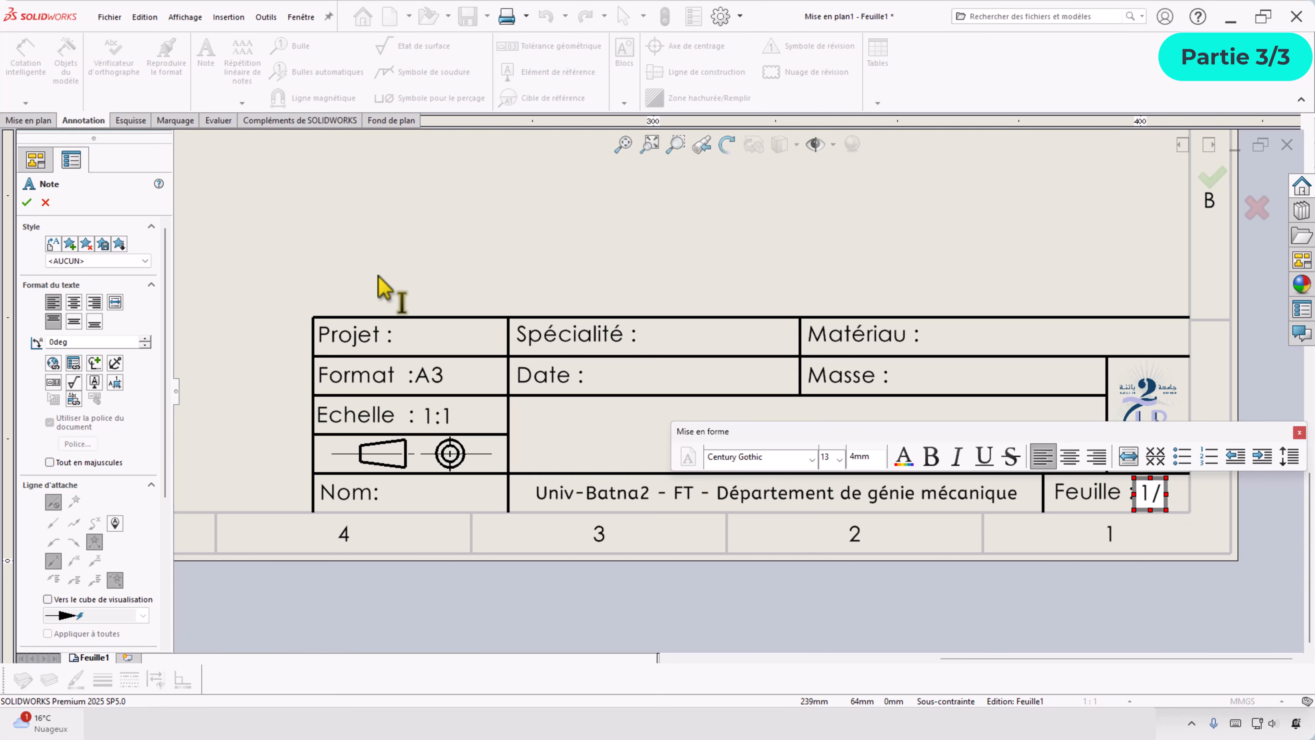
{"action": "left_click", "coordinate": [73, 363]}
{"action": "left_click", "coordinate": [212, 158]}
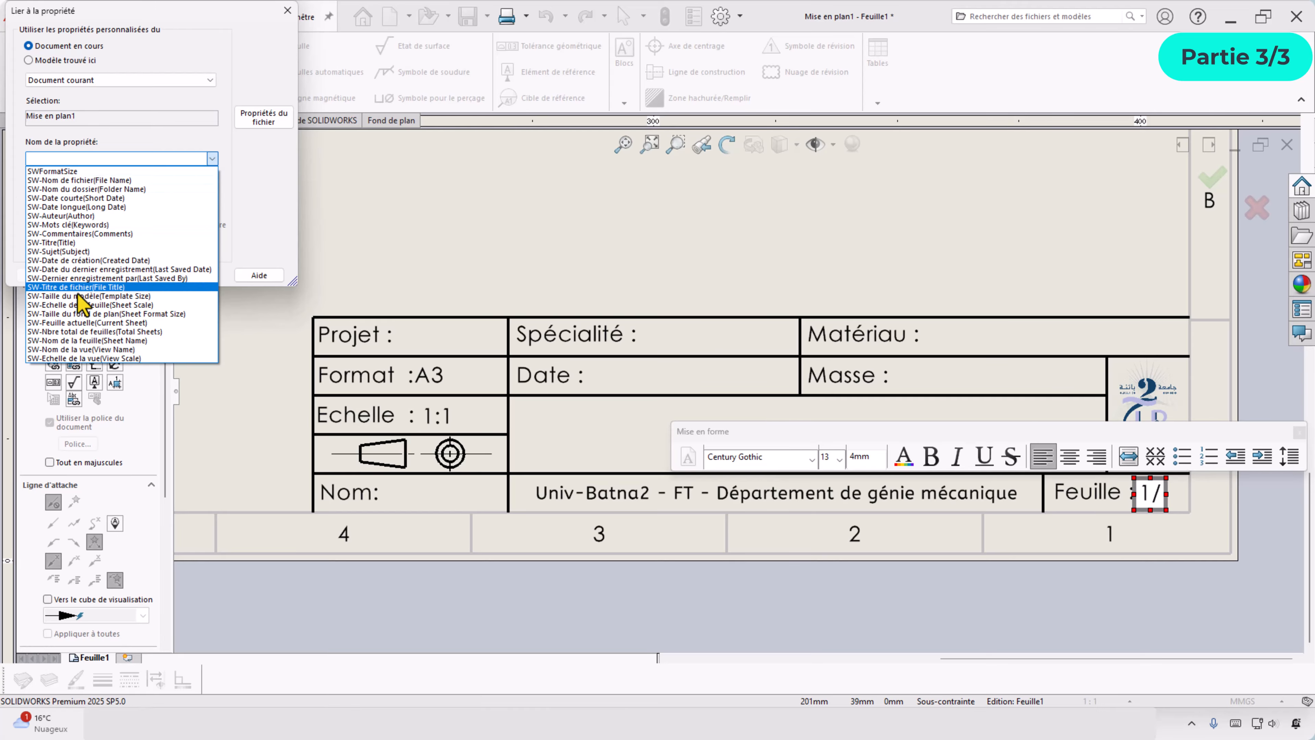
{"action": "left_click", "coordinate": [96, 332]}
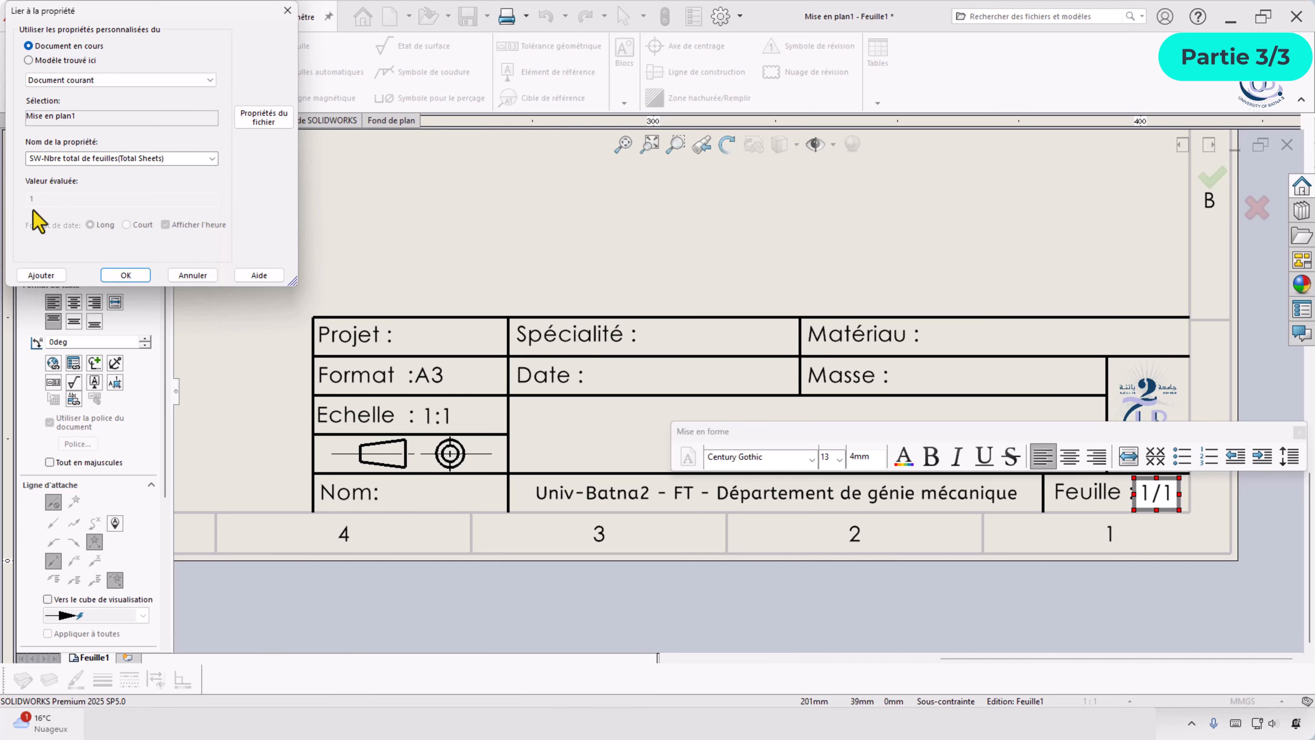
{"action": "left_click", "coordinate": [125, 275]}
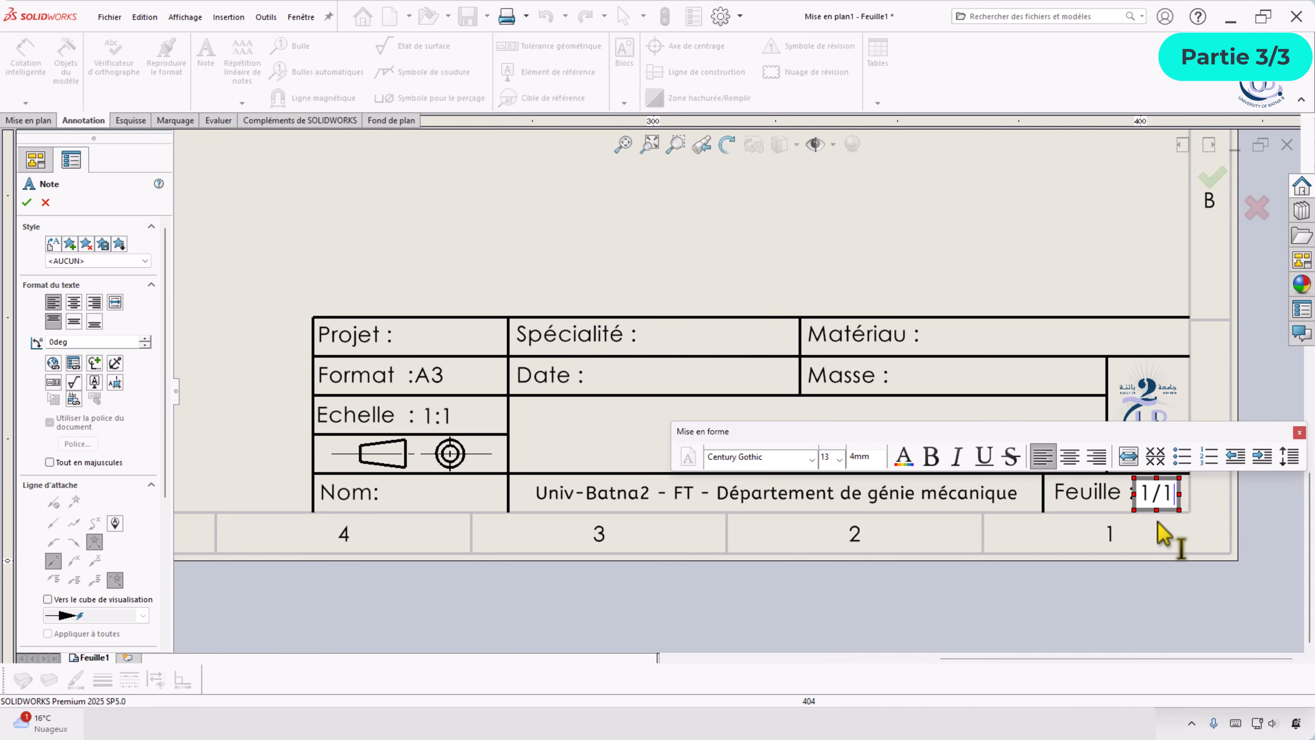
- Place a note without leader after "Date :" and link it to the SW-Date courte (Short Date) property
{"action": "left_click", "coordinate": [603, 396]}
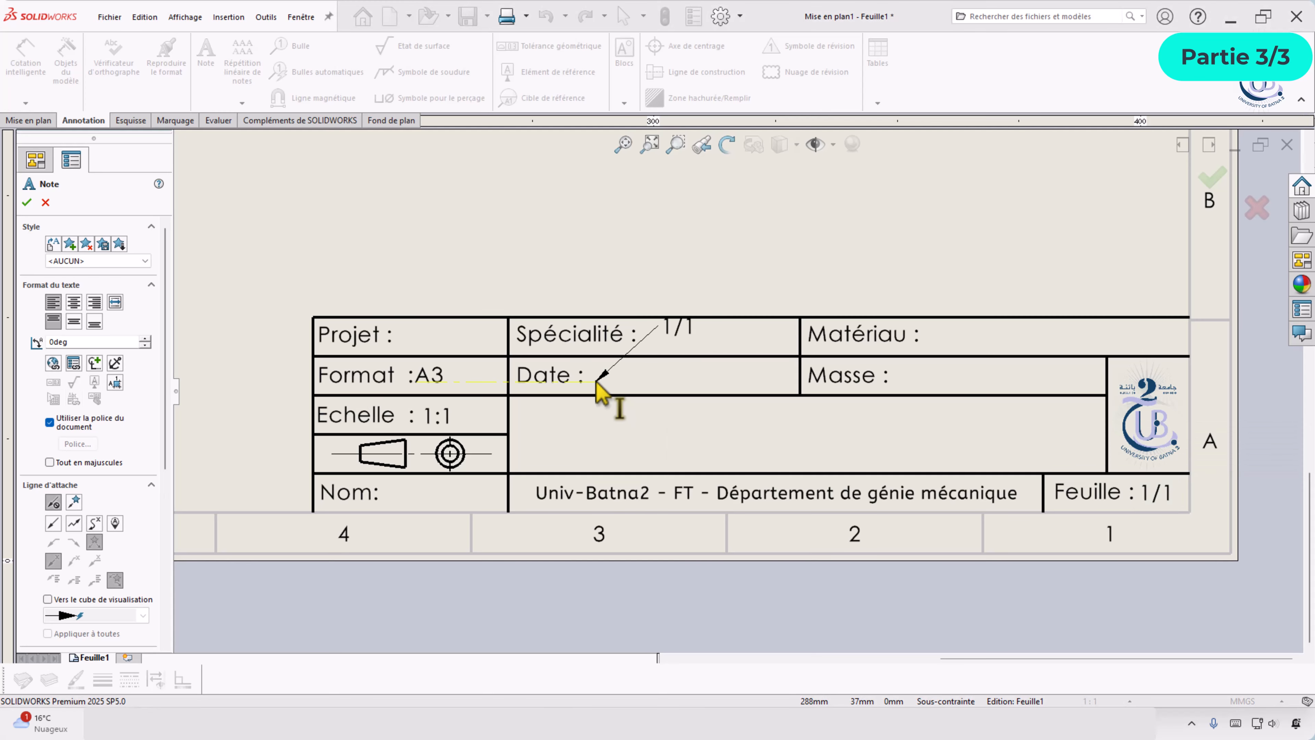
{"action": "left_click", "coordinate": [53, 502]}
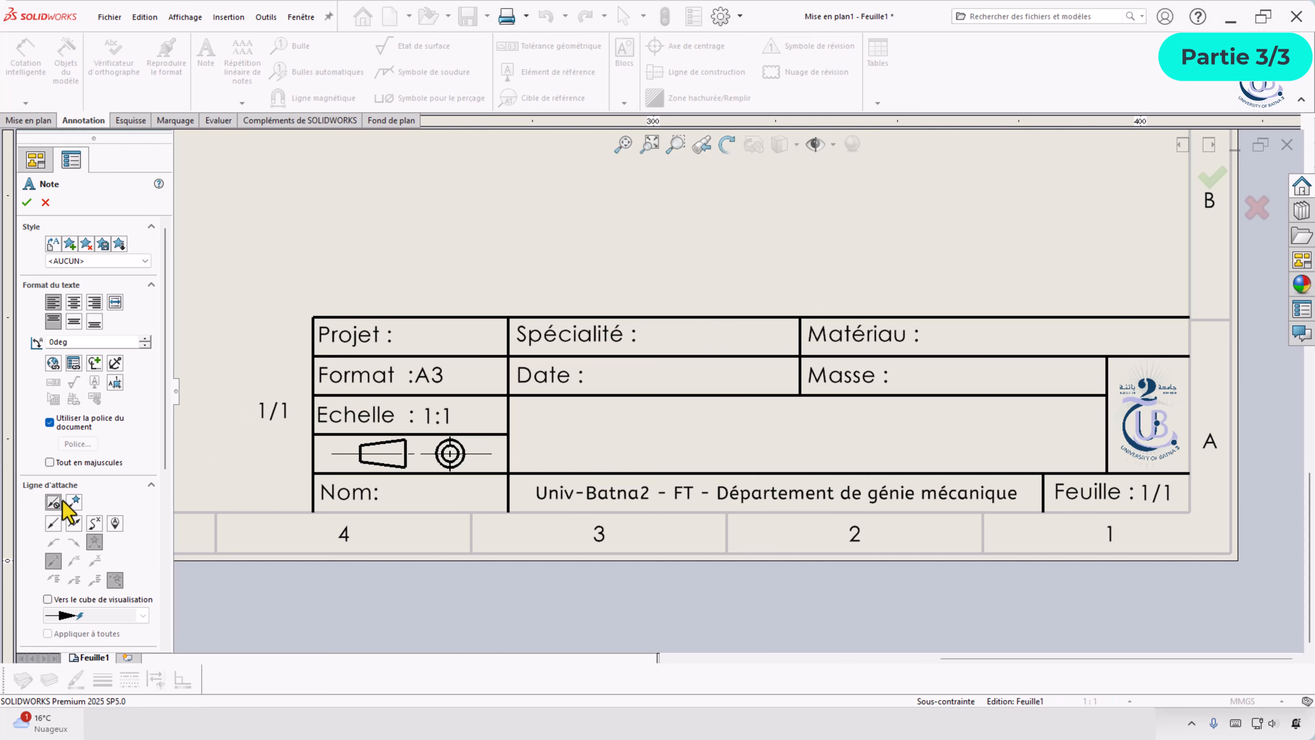
{"action": "left_click", "coordinate": [605, 381]}
{"action": "left_click", "coordinate": [73, 363]}
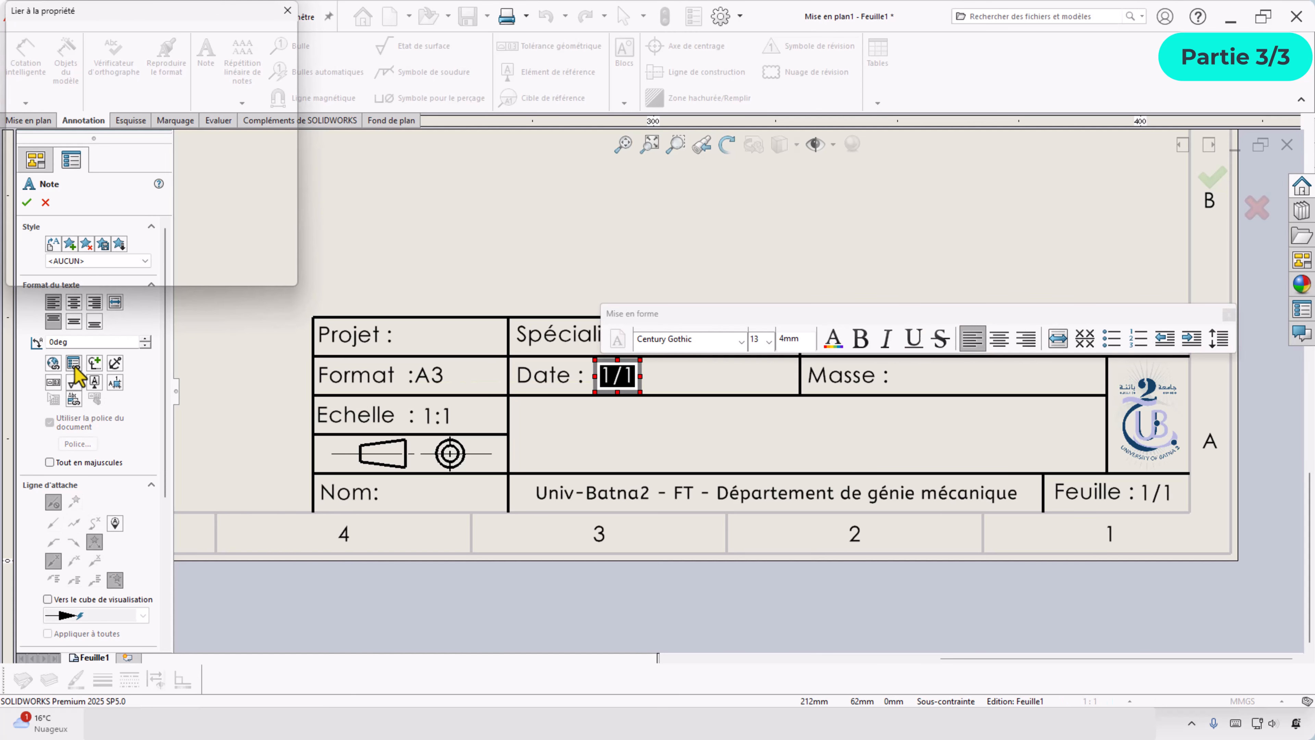
{"action": "left_click", "coordinate": [117, 158]}
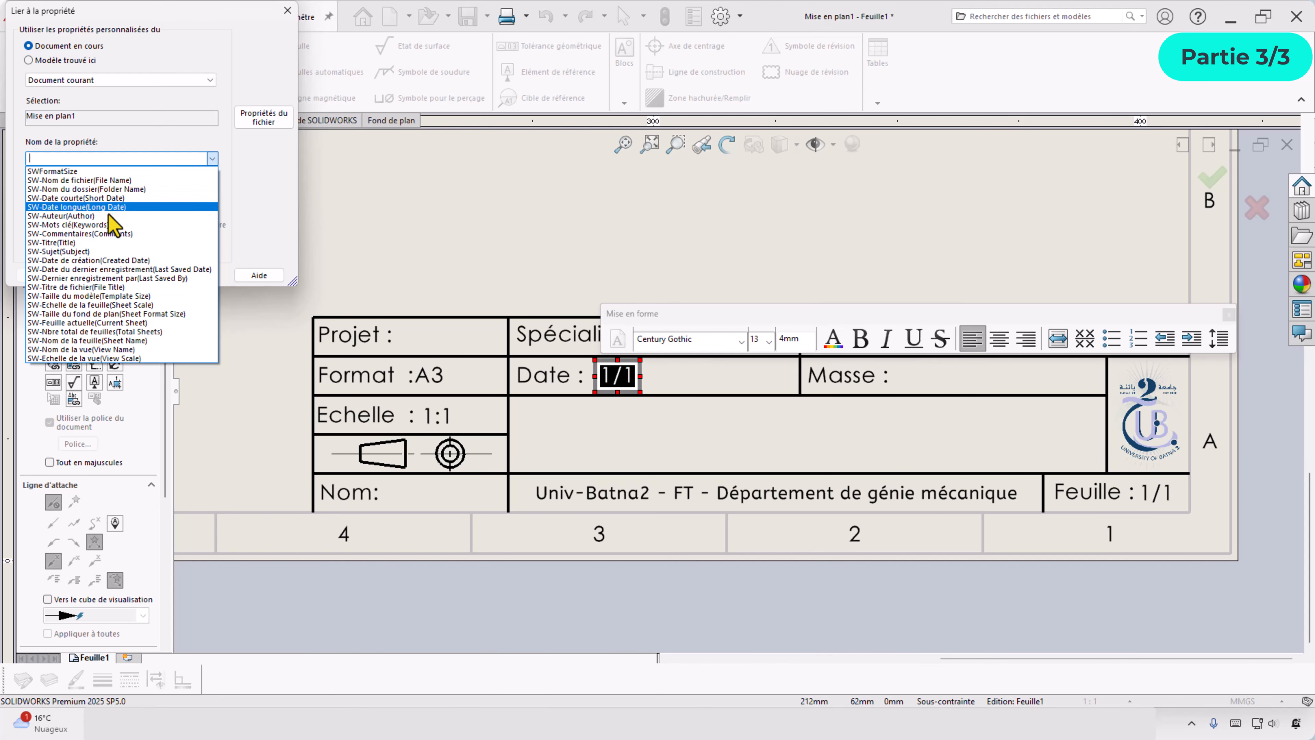
{"action": "left_click", "coordinate": [88, 198]}
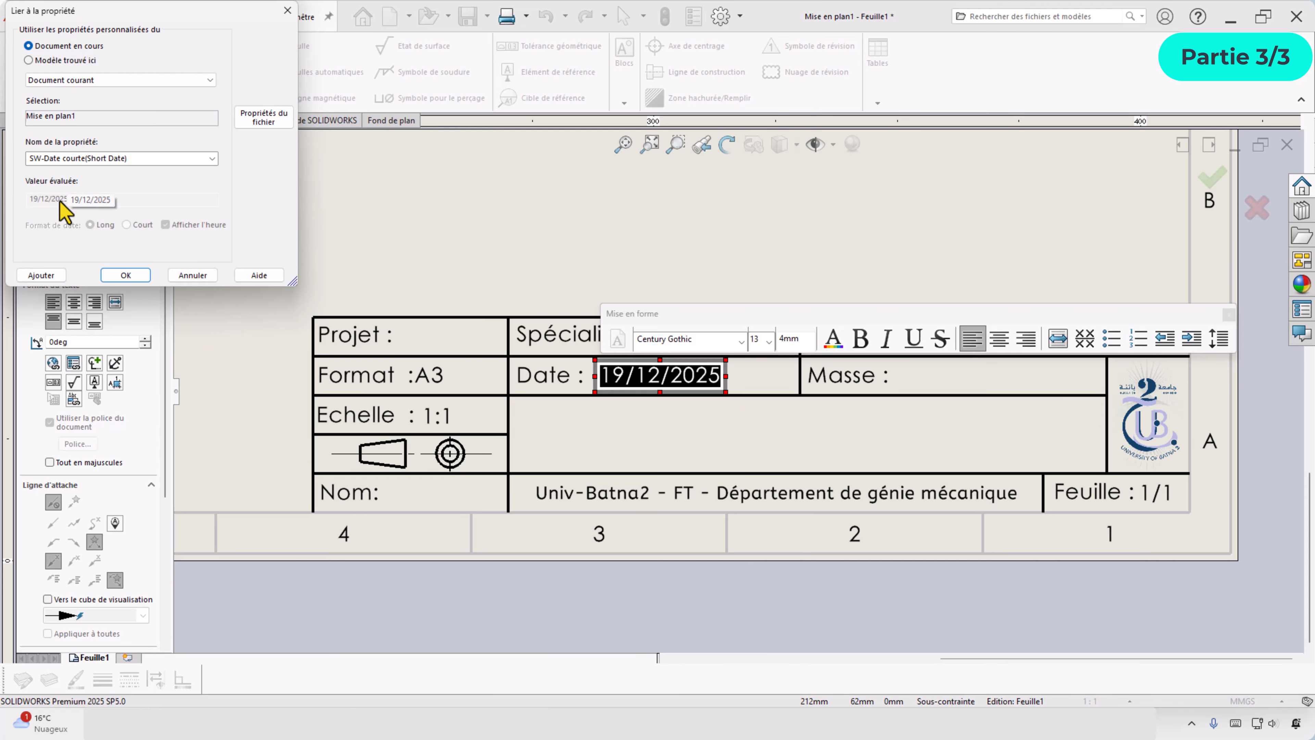
{"action": "left_click", "coordinate": [127, 275]}
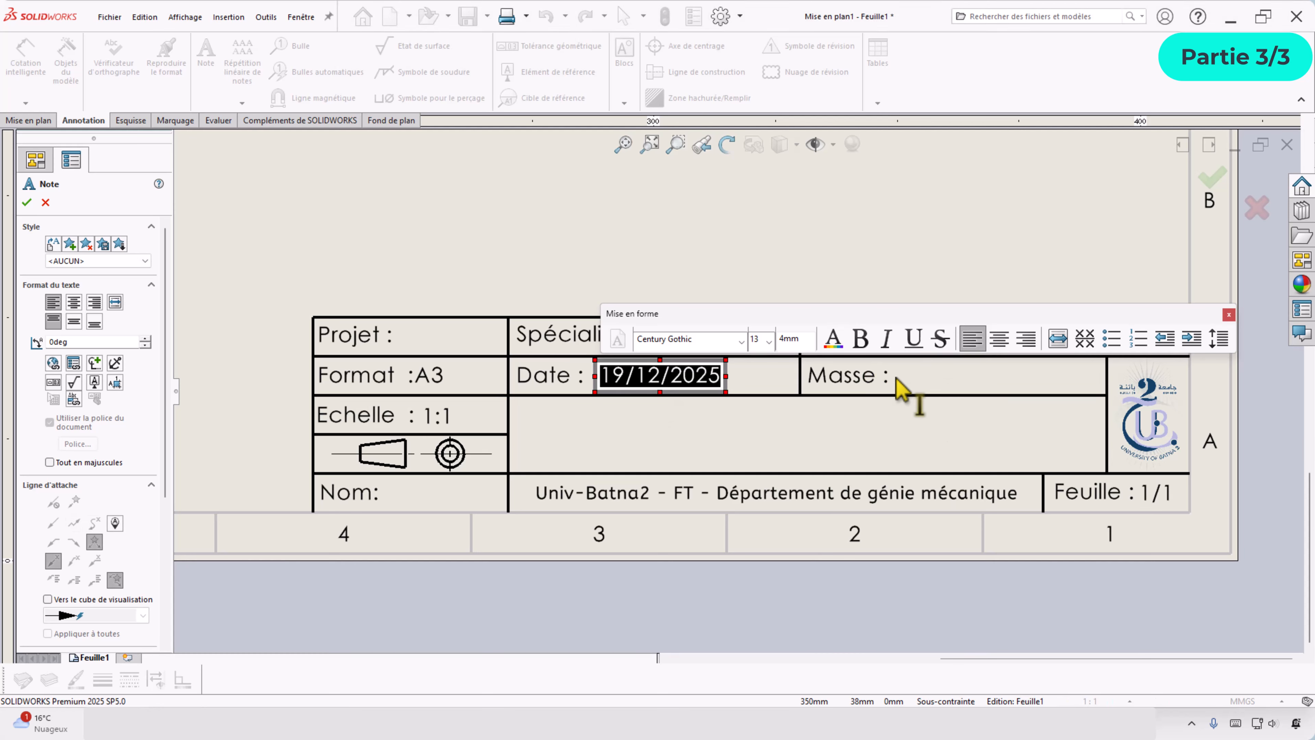
- Examine the properties available for linking the "Masse :" note, for both the current document and the model found here
{"action": "left_click", "coordinate": [901, 386]}
{"action": "left_click", "coordinate": [55, 502]}
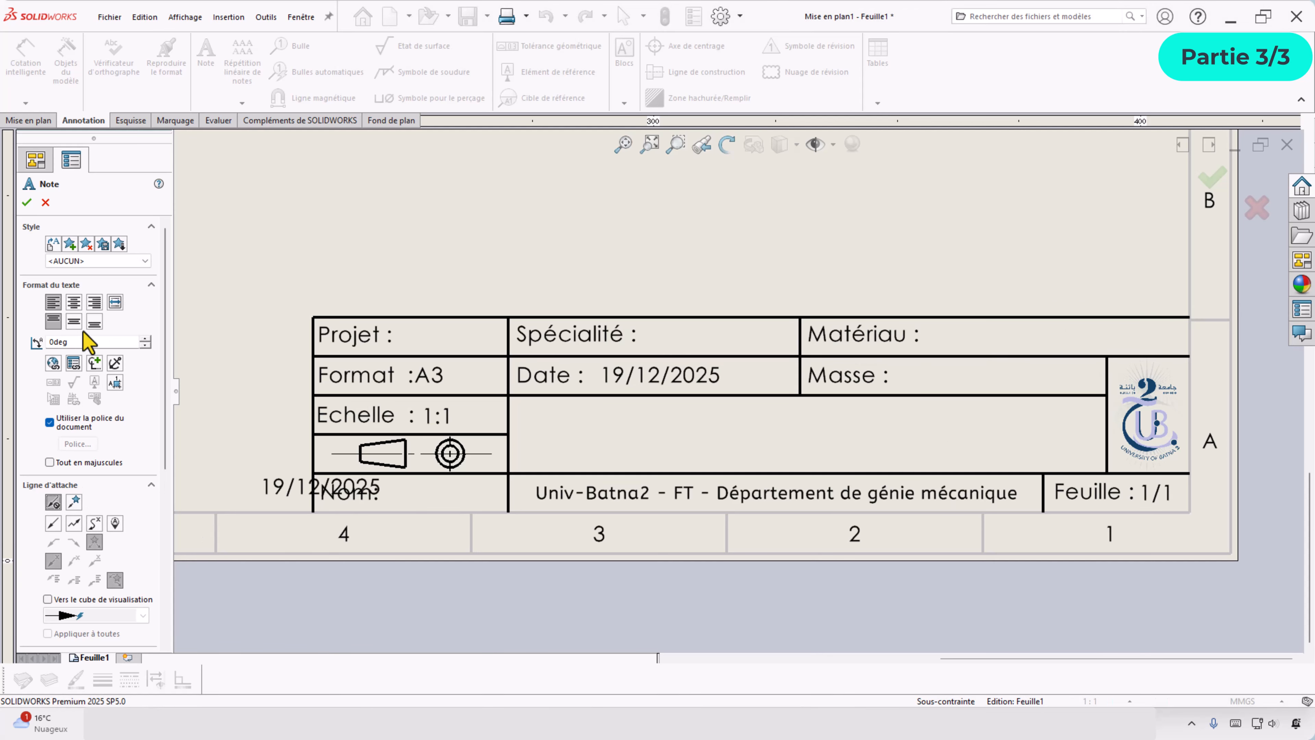
{"action": "left_click", "coordinate": [73, 364]}
{"action": "left_click", "coordinate": [145, 158]}
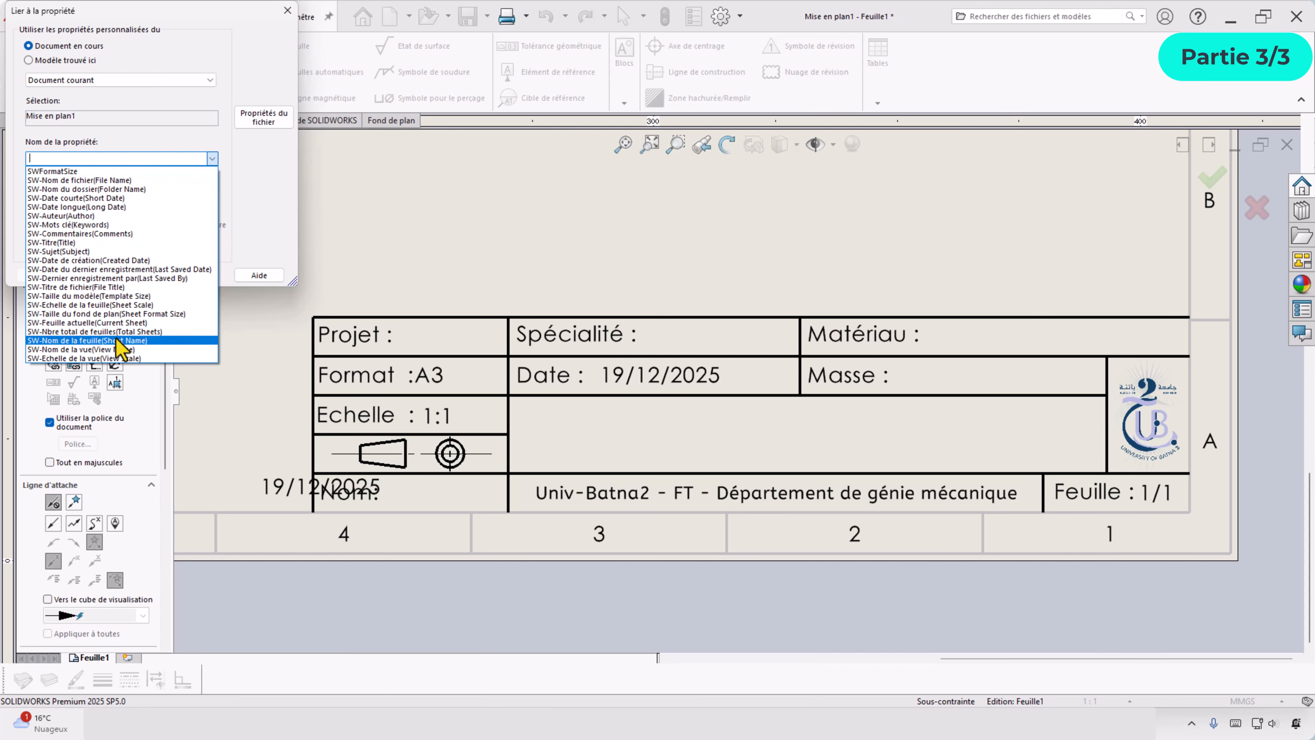
{"action": "left_click", "coordinate": [267, 190]}
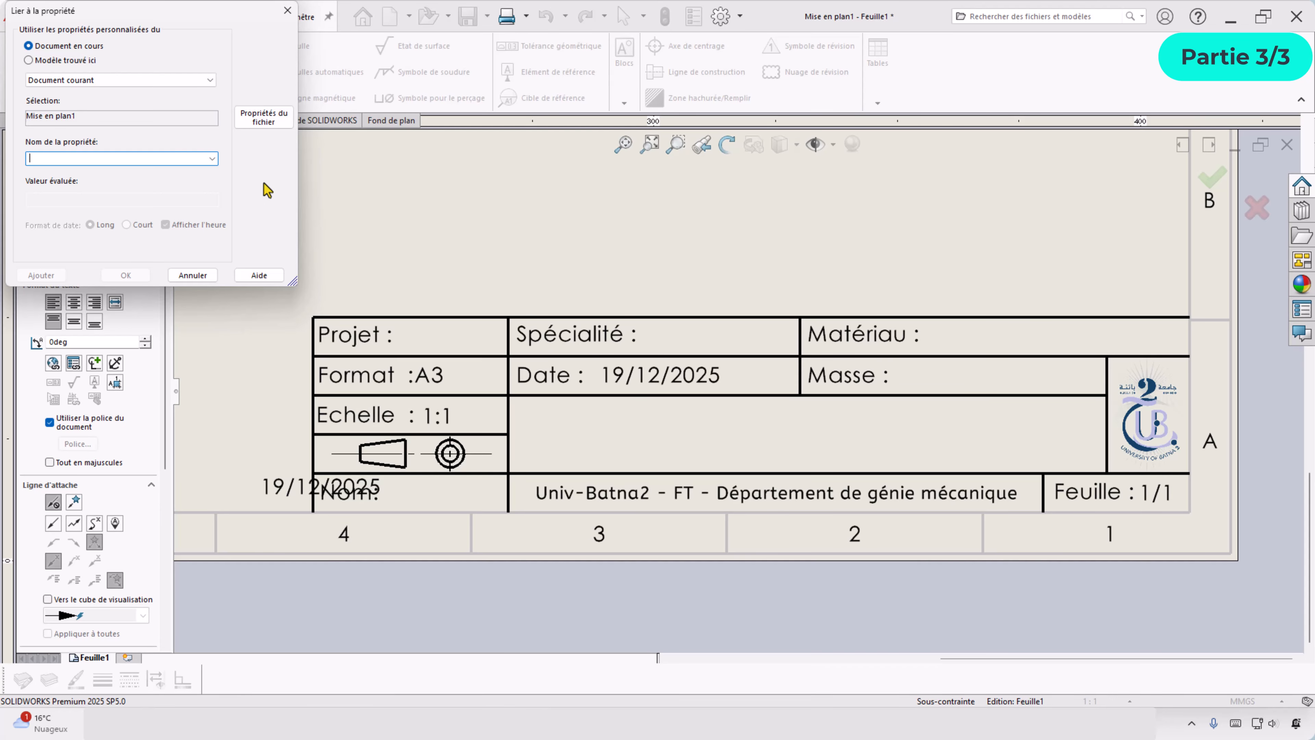
{"action": "left_click", "coordinate": [28, 60]}
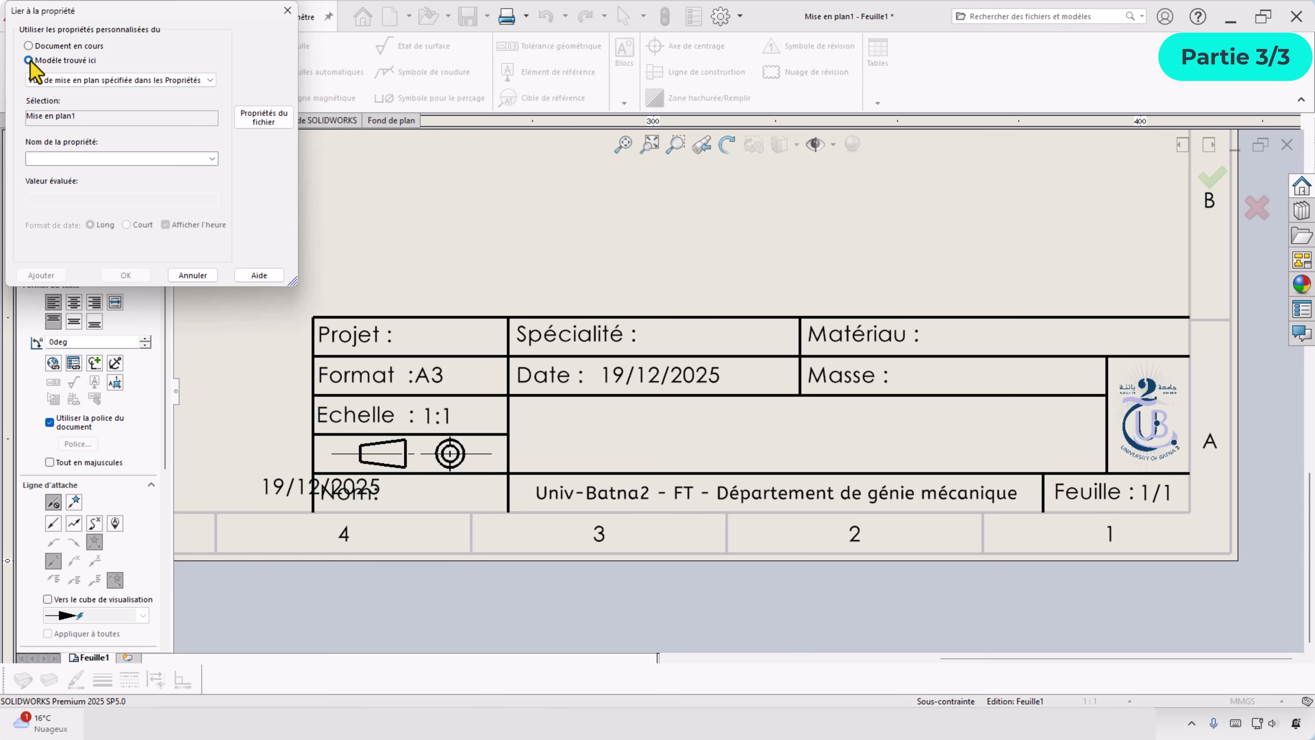
{"action": "left_click", "coordinate": [212, 158]}
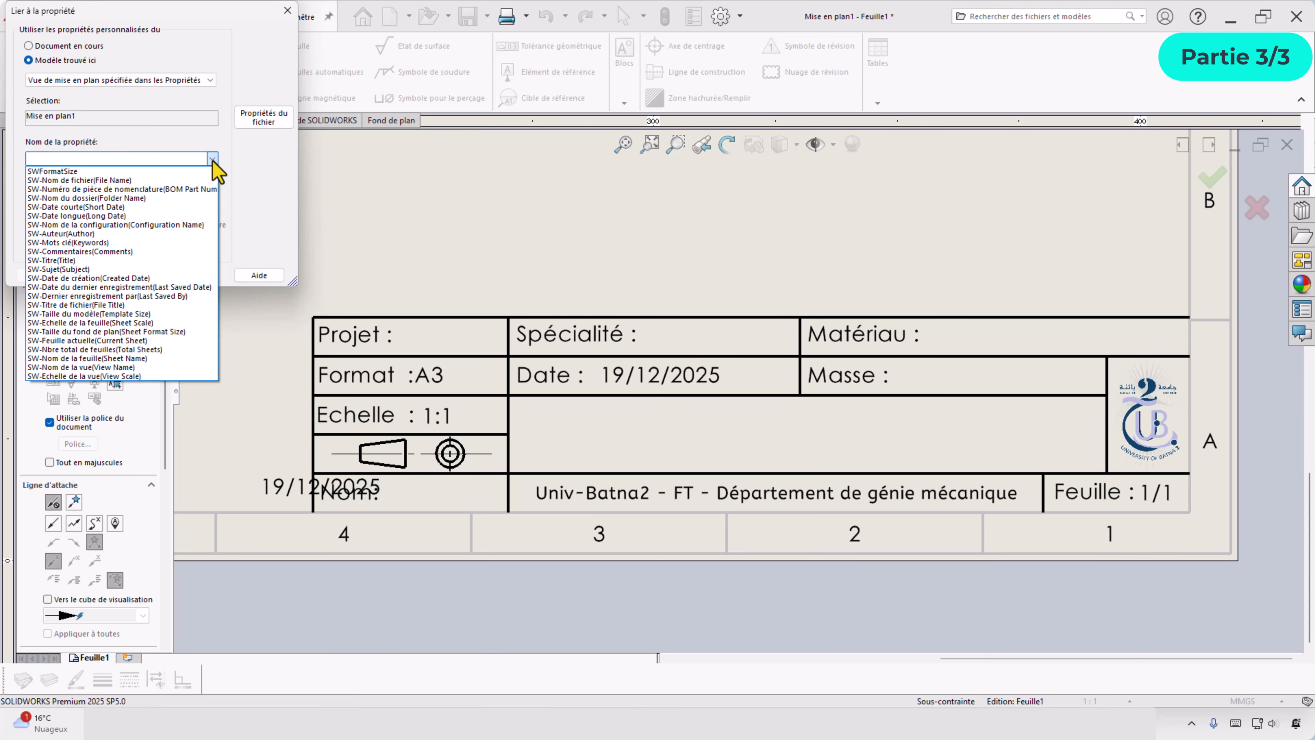
{"action": "left_click", "coordinate": [256, 184]}
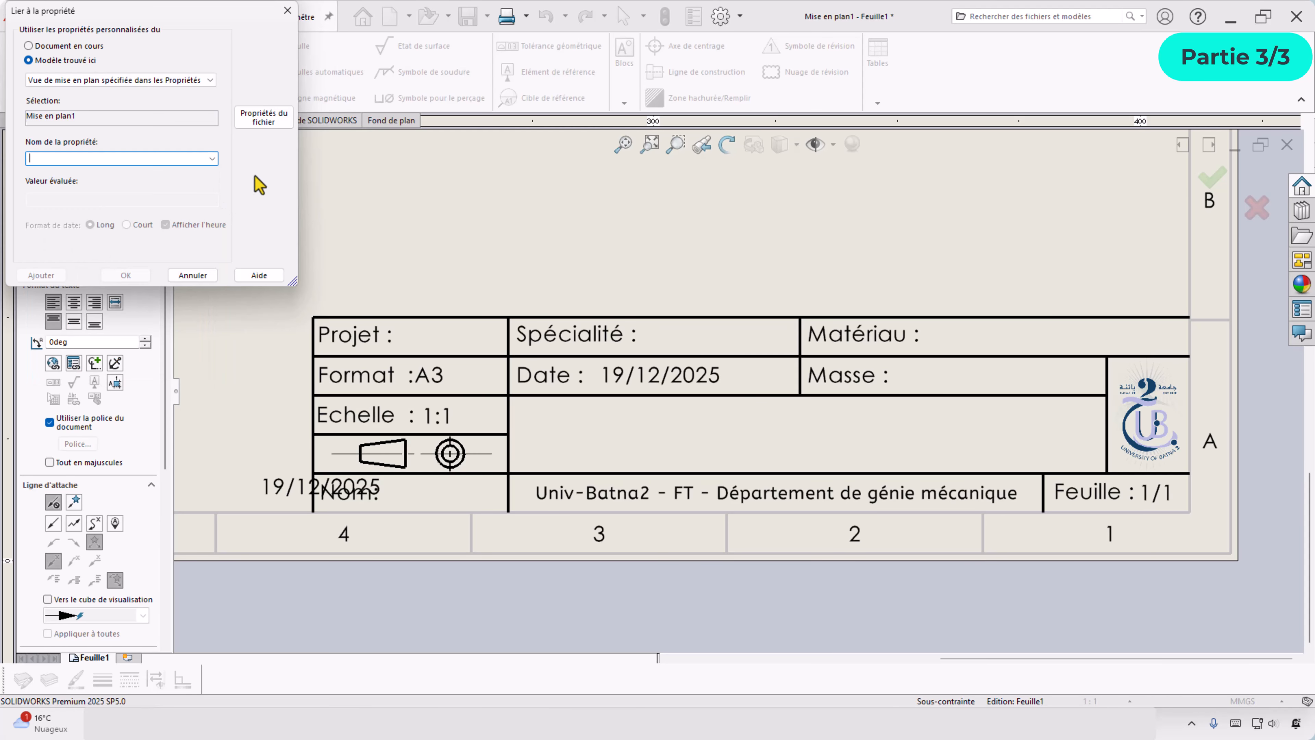
{"action": "left_click", "coordinate": [192, 275]}
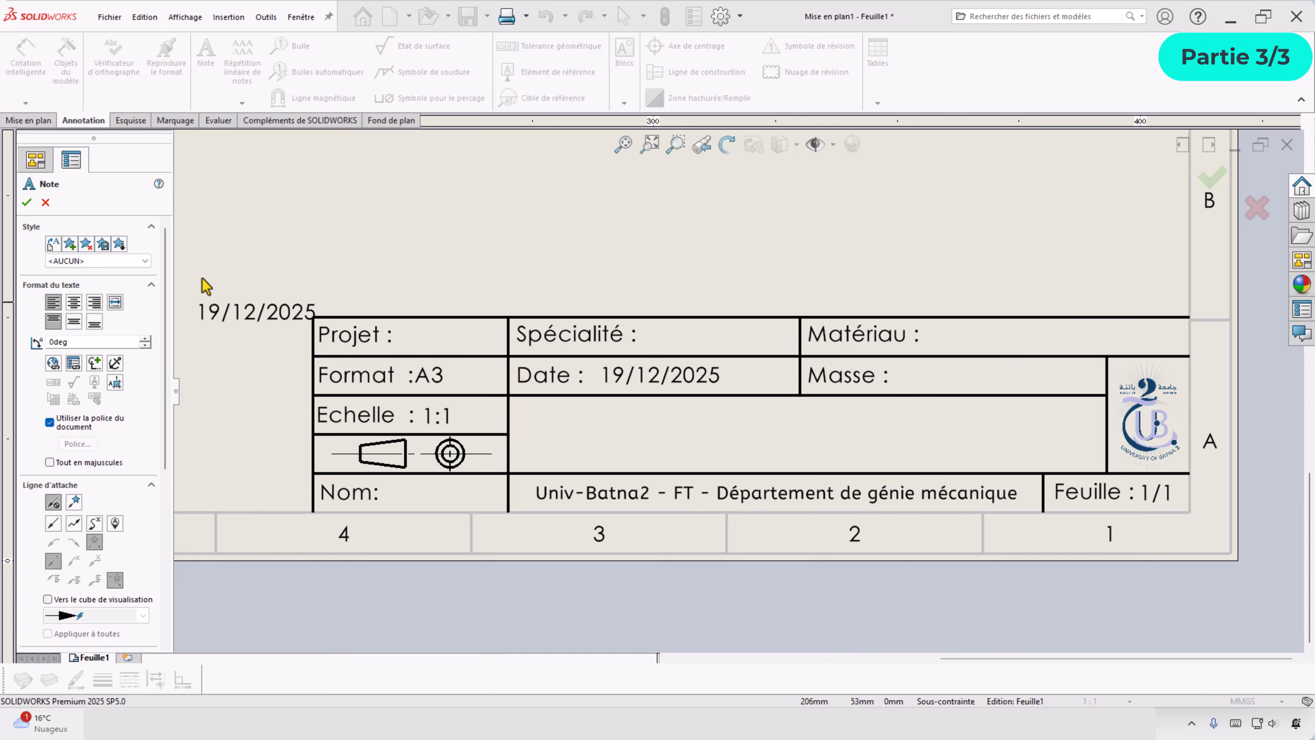
{"action": "left_click", "coordinate": [46, 204]}
- Open the part Pièce-demo.SLDPRT, loading only referenced documents that have changed, and check its file properties
{"action": "scroll", "coordinate": [743, 485], "scroll_direction": "up", "scroll_amount": 3}
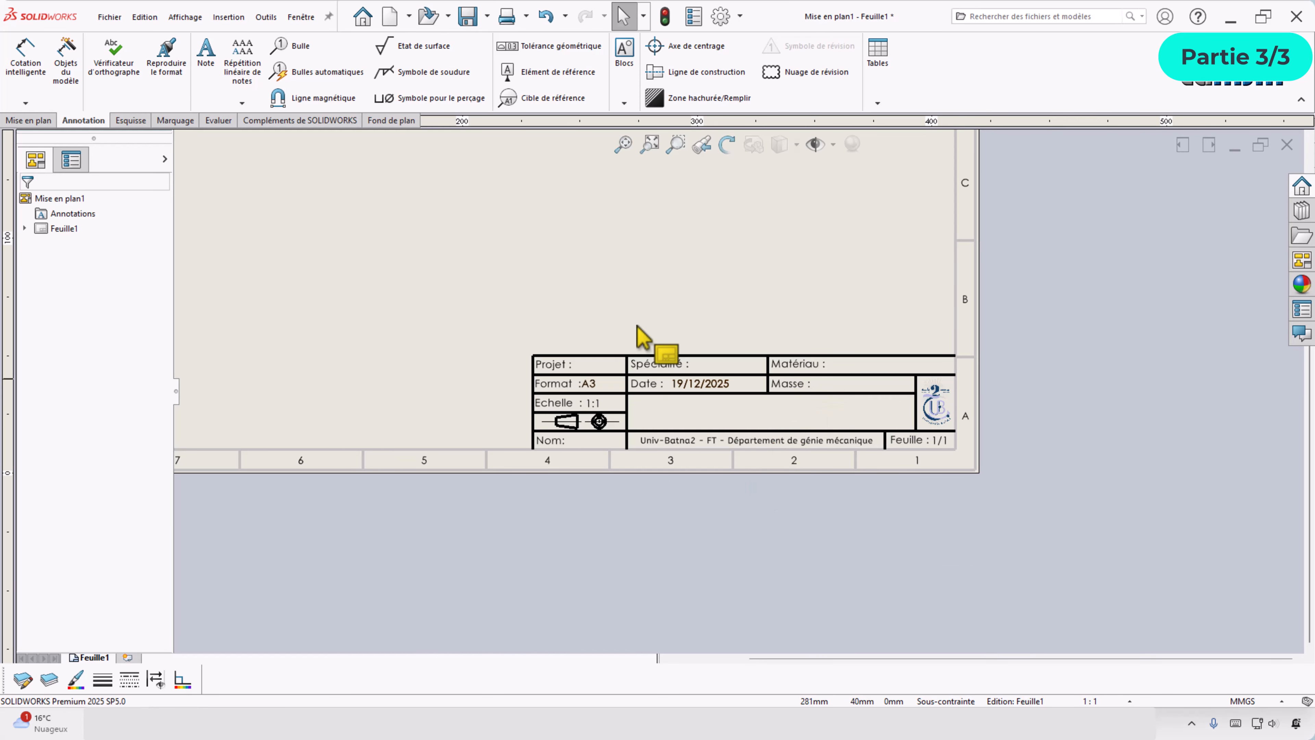
{"action": "scroll", "coordinate": [627, 300], "scroll_direction": "up", "scroll_amount": 1}
{"action": "scroll", "coordinate": [637, 298], "scroll_direction": "up", "scroll_amount": 2}
{"action": "scroll", "coordinate": [684, 316], "scroll_direction": "down", "scroll_amount": 1}
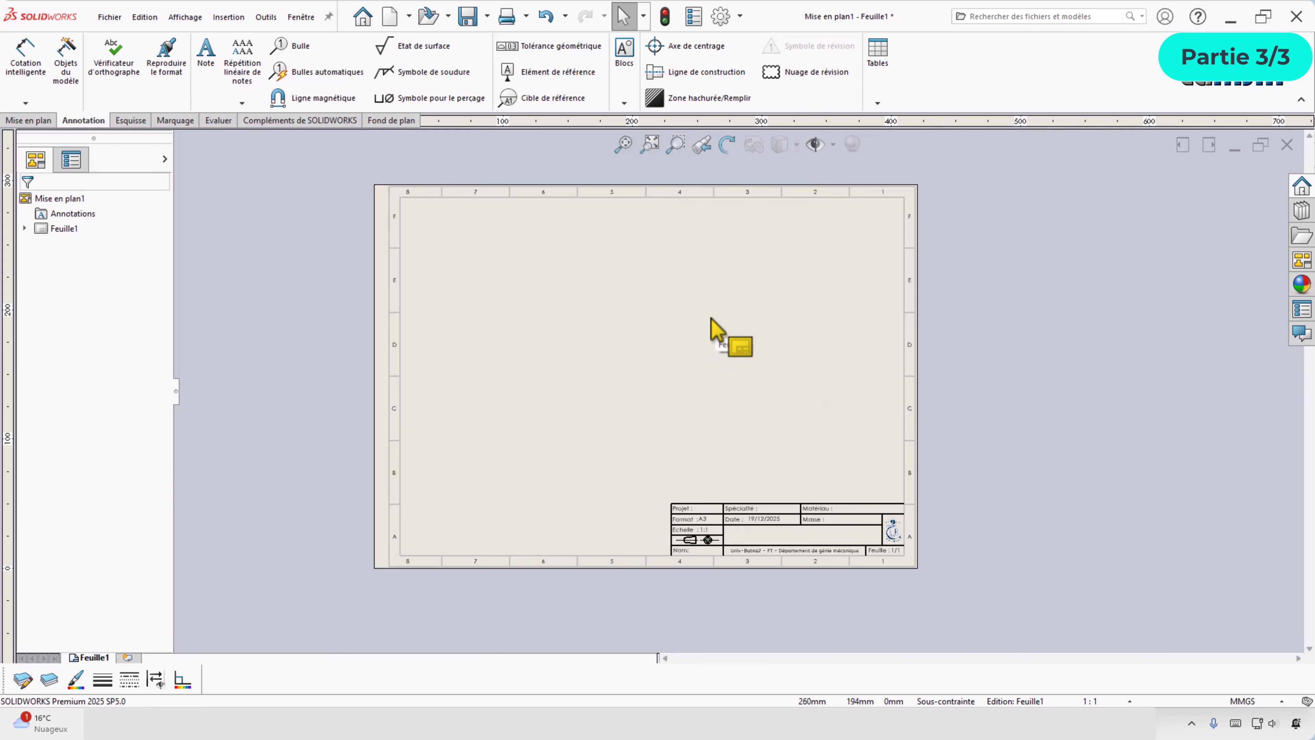
{"action": "left_click", "coordinate": [428, 17]}
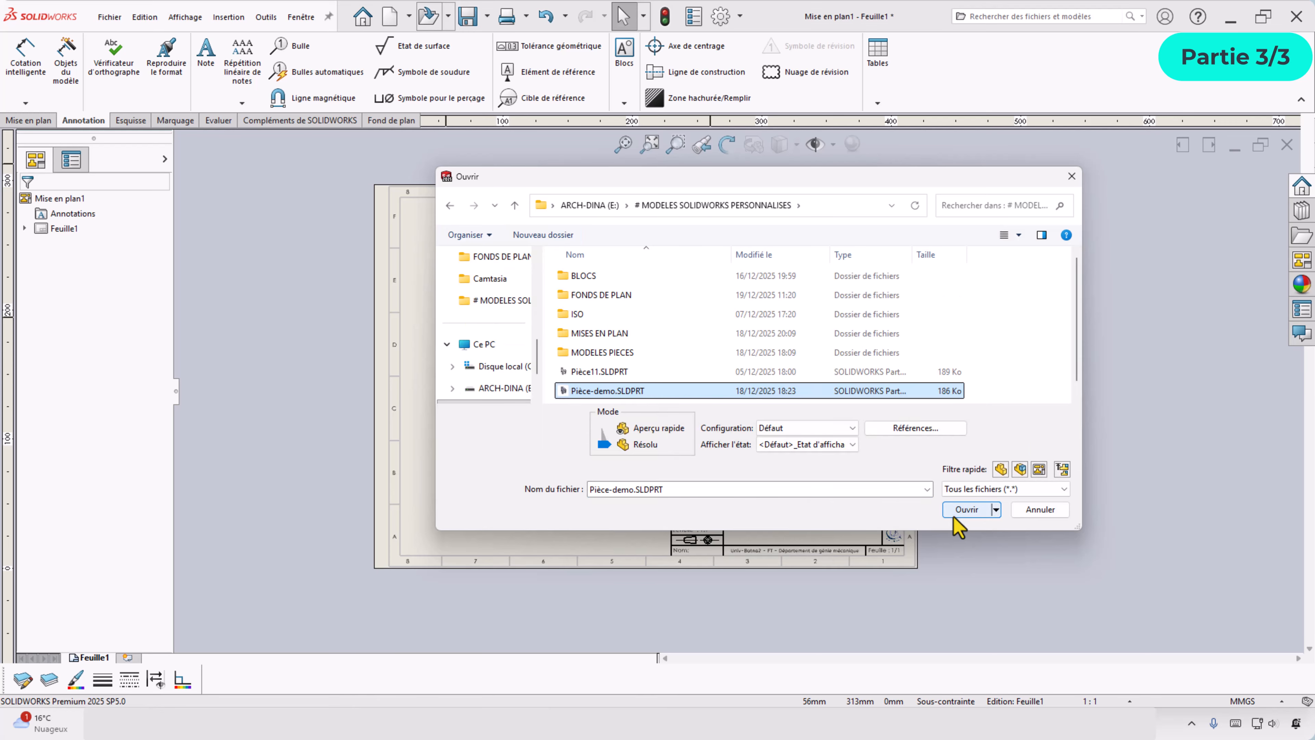
{"action": "left_click", "coordinate": [962, 510]}
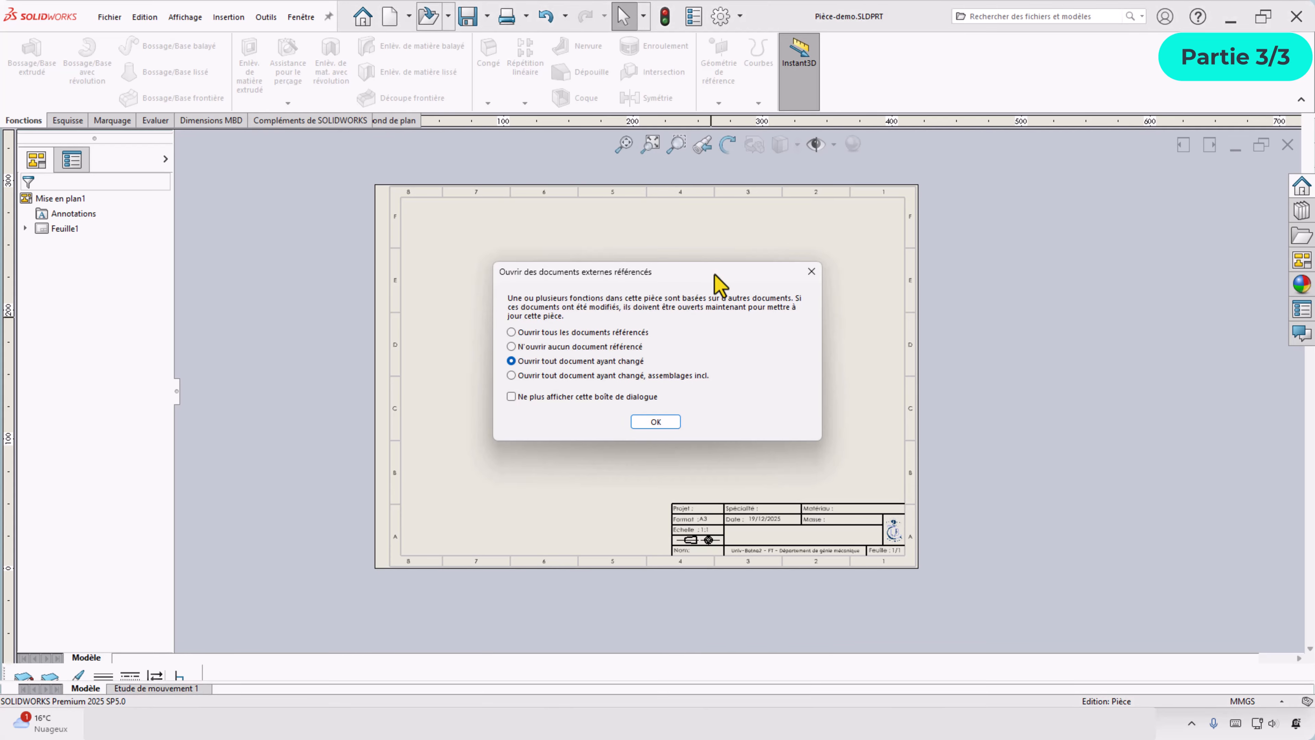
{"action": "left_click", "coordinate": [655, 421]}
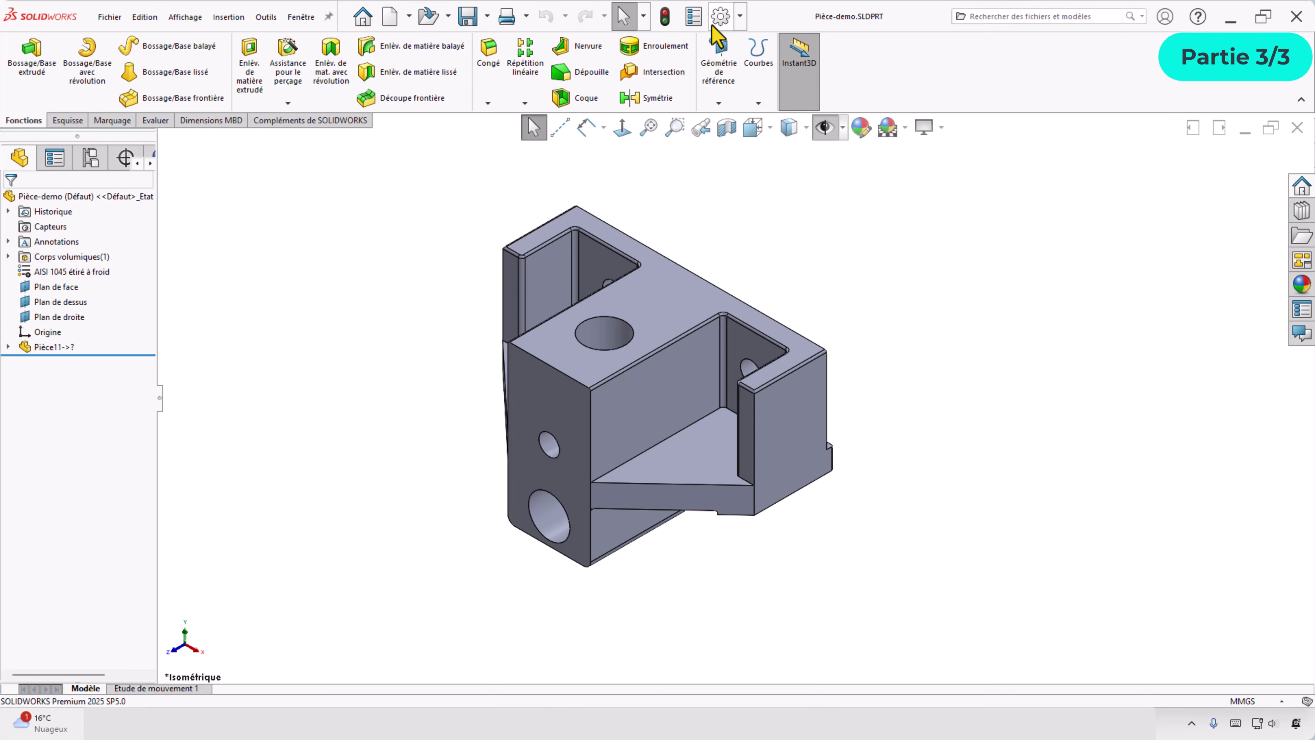
{"action": "left_click", "coordinate": [693, 17]}
{"action": "left_click", "coordinate": [487, 237]}
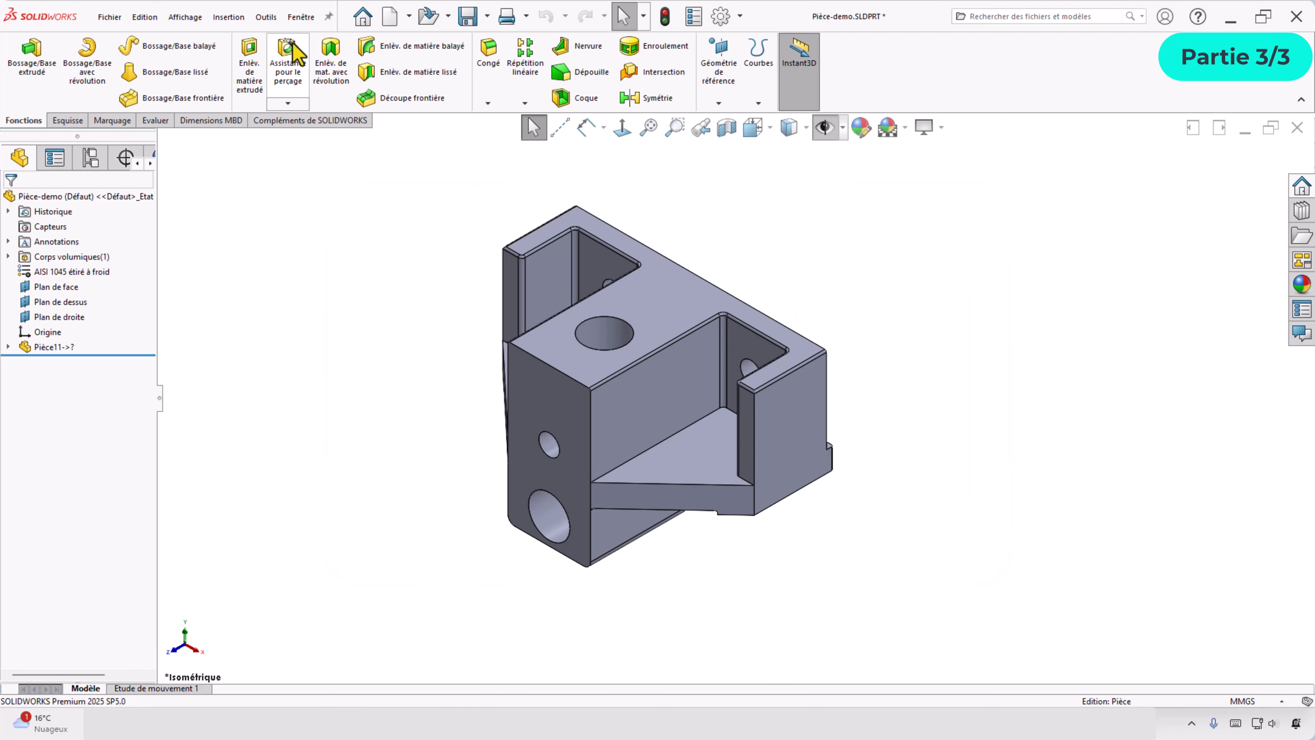
- Return to the Mise en plan1 drawing and load Pièce-demo.SLDPRT into the view palette
{"action": "left_click", "coordinate": [301, 17]}
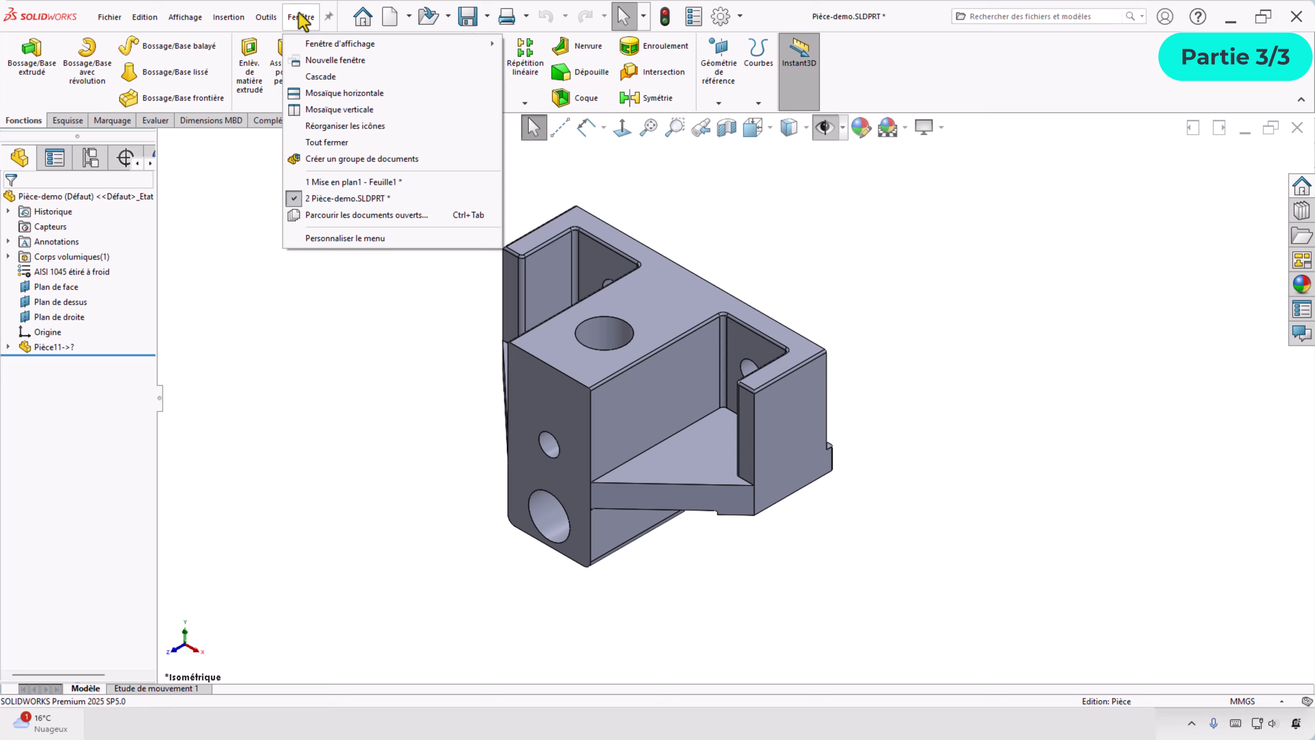
{"action": "left_click", "coordinate": [332, 184]}
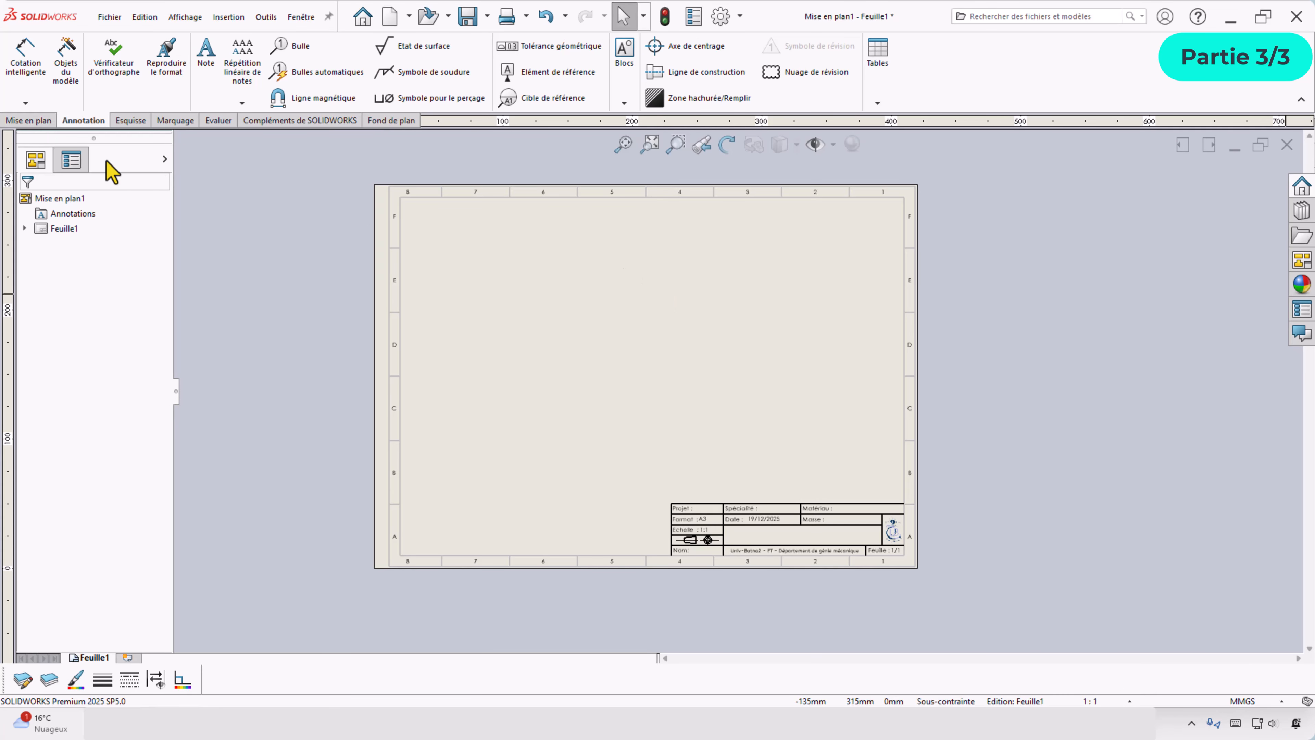
{"action": "left_click", "coordinate": [29, 121]}
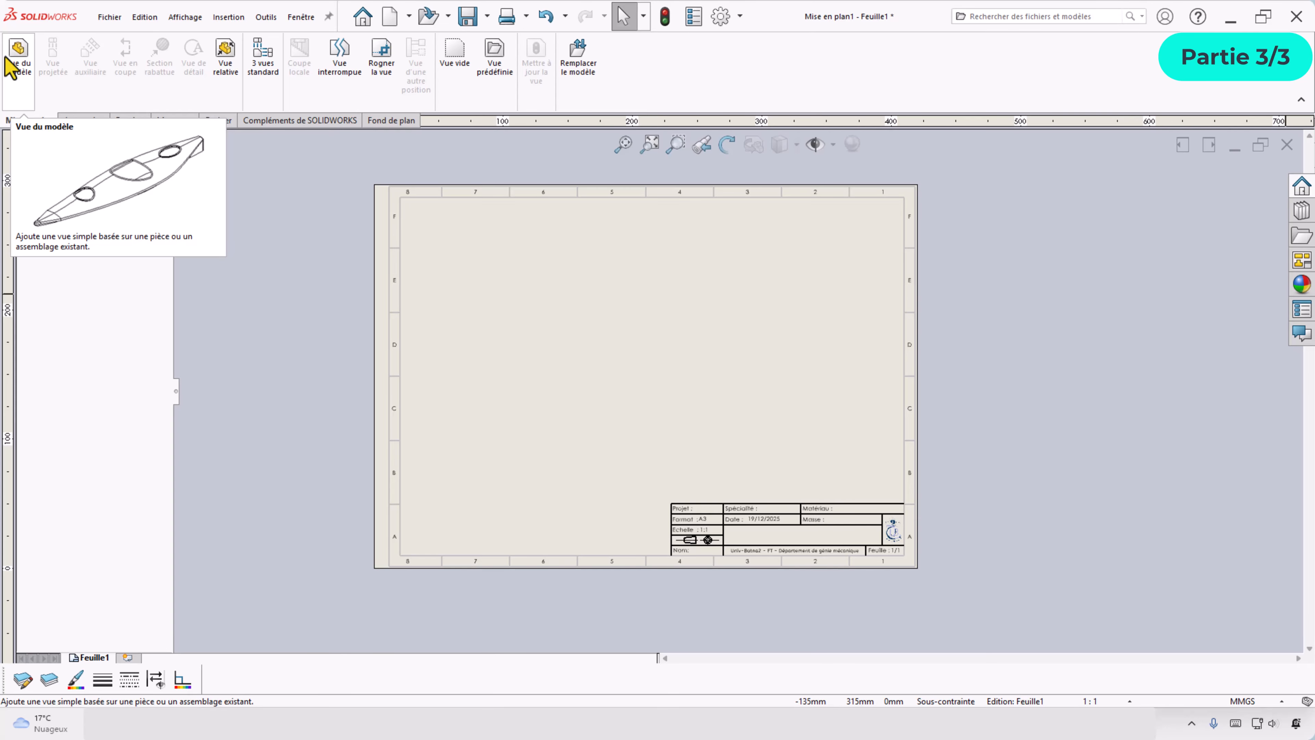
{"action": "left_click", "coordinate": [1302, 260]}
{"action": "left_click", "coordinate": [1218, 140]}
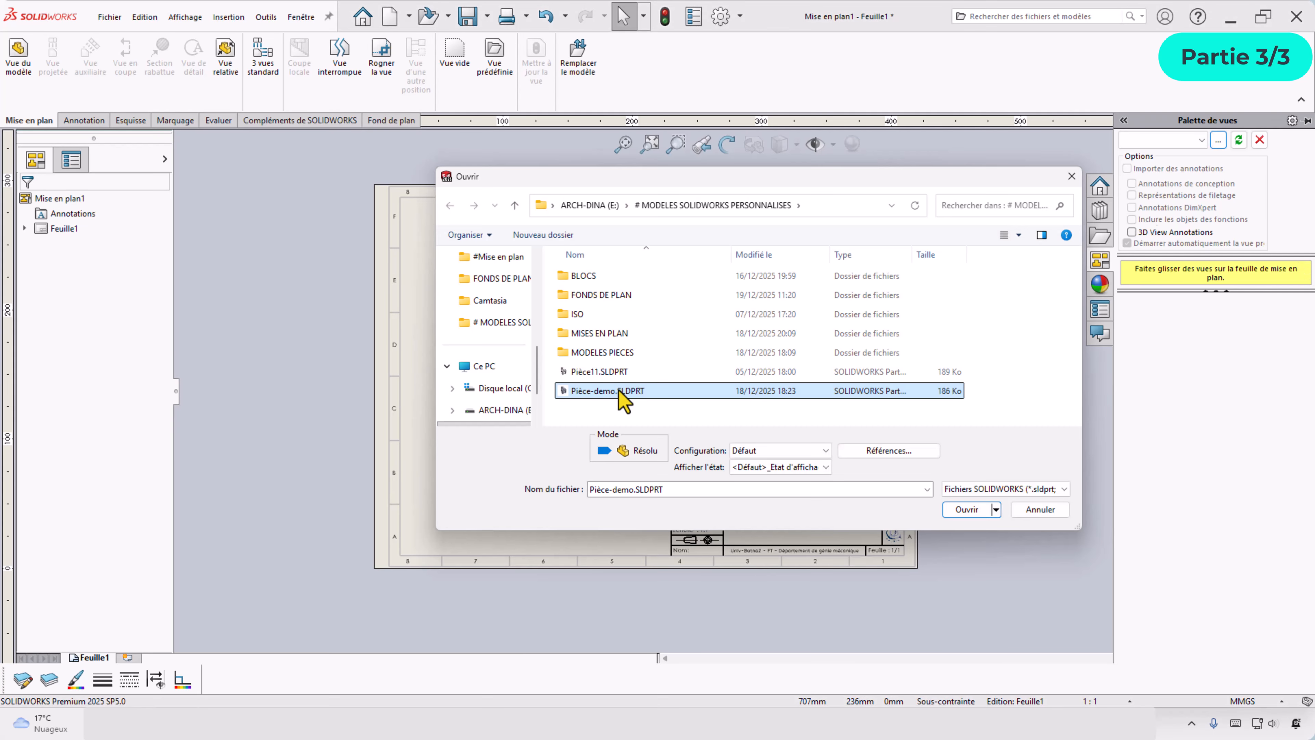
{"action": "left_click", "coordinate": [967, 509]}
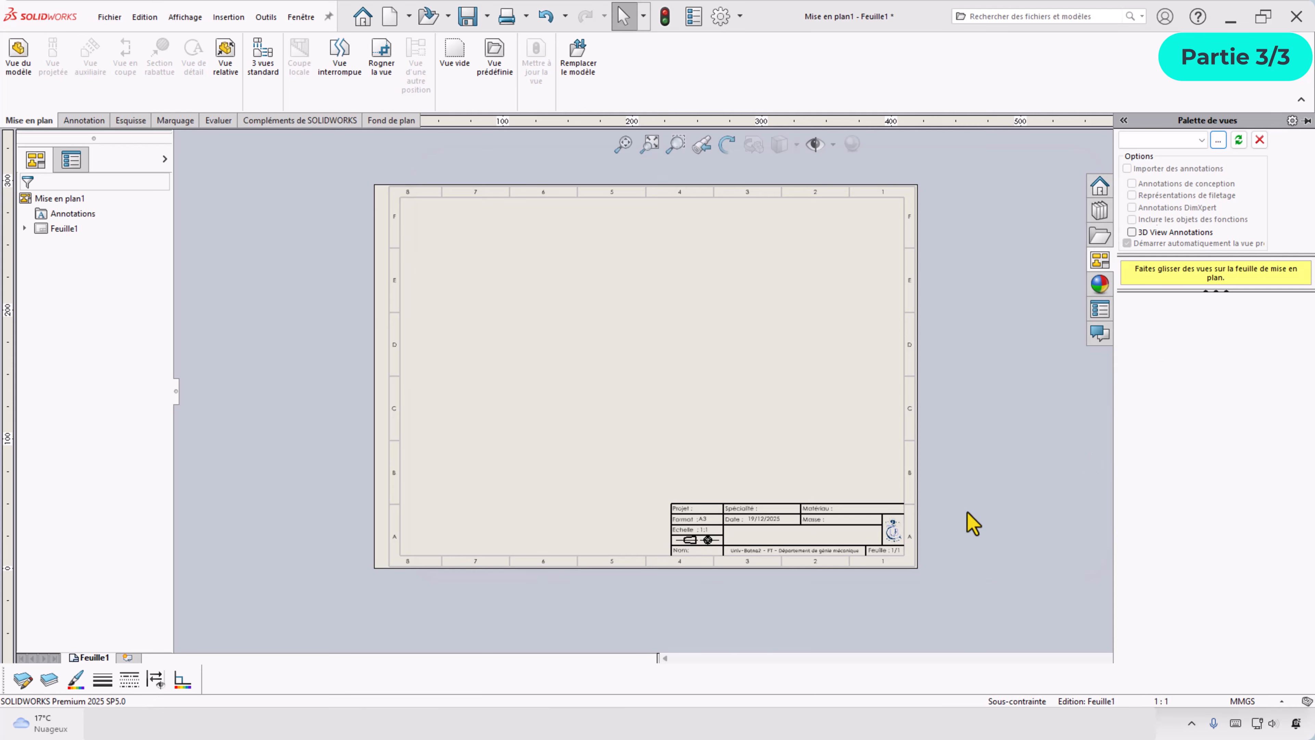
- Place a main view of the part in the upper-left area of the sheet, with projected views to its right and below it
{"action": "left_click_drag", "start_coordinate": [1152, 326], "coordinate": [575, 300]}
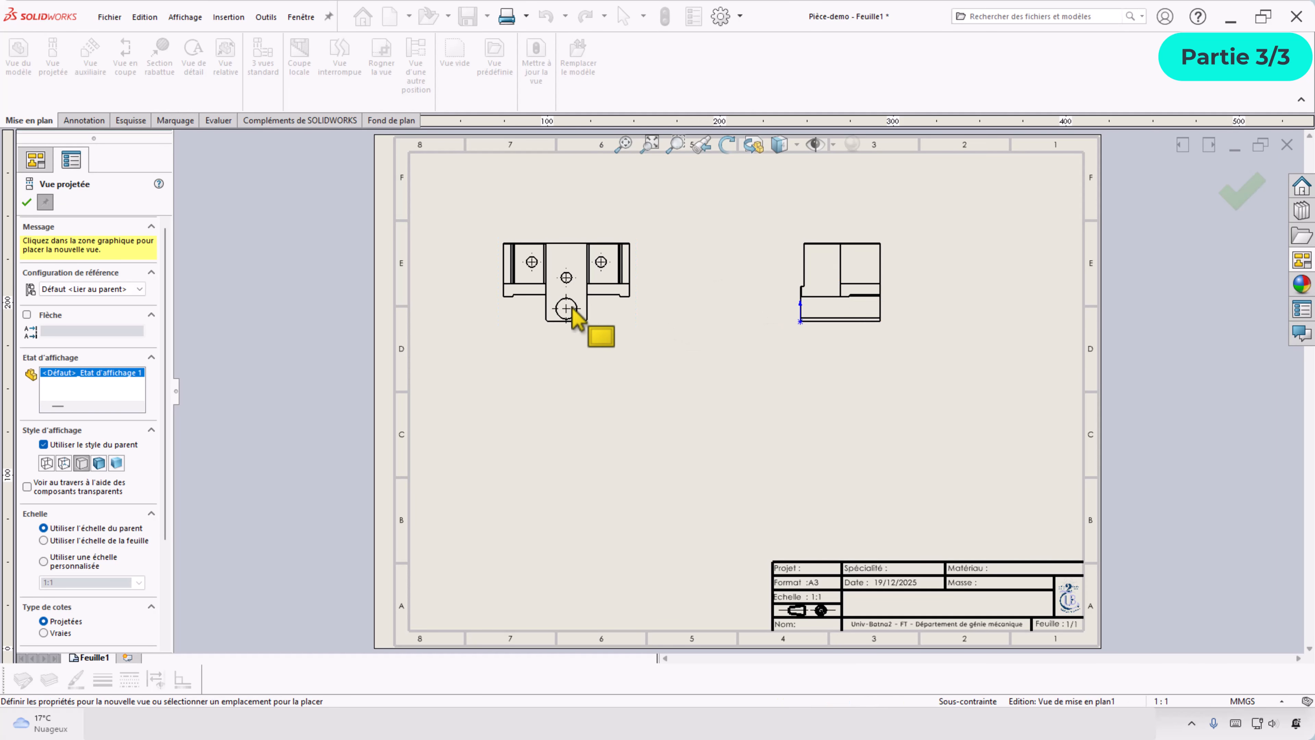
{"action": "left_click", "coordinate": [593, 504]}
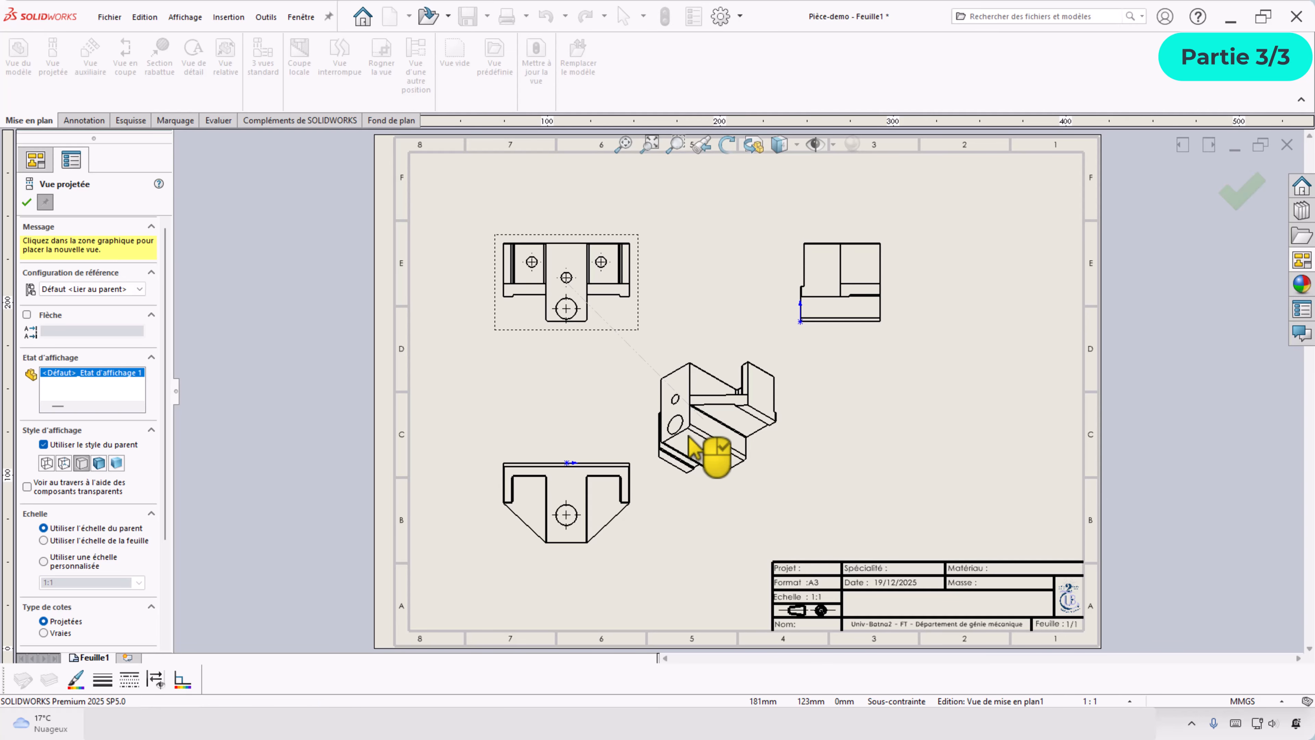
{"action": "key", "text": "Escape"}
- Place a note after "Projet :" in the title block and link it to the model's Projet property
{"action": "scroll", "coordinate": [992, 623], "scroll_direction": "down", "scroll_amount": 5}
{"action": "scroll", "coordinate": [826, 558], "scroll_direction": "down", "scroll_amount": 2}
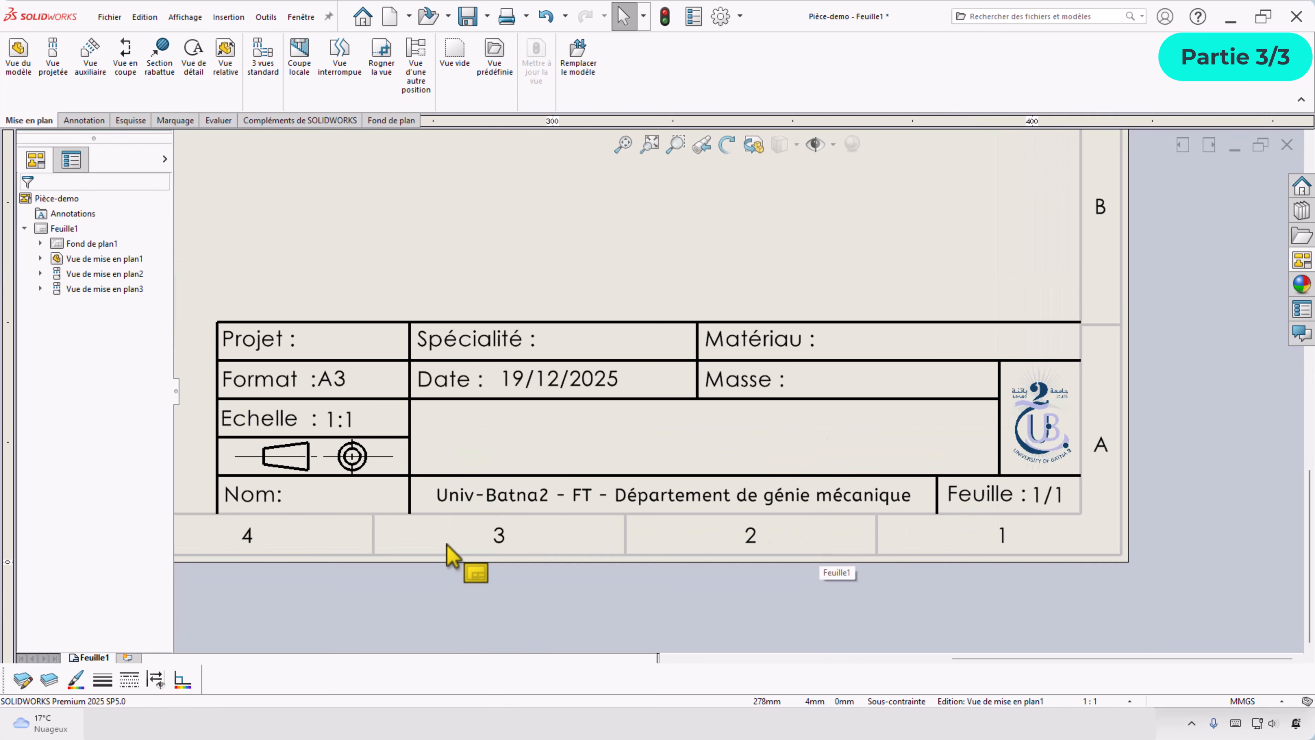
{"action": "left_click", "coordinate": [84, 120]}
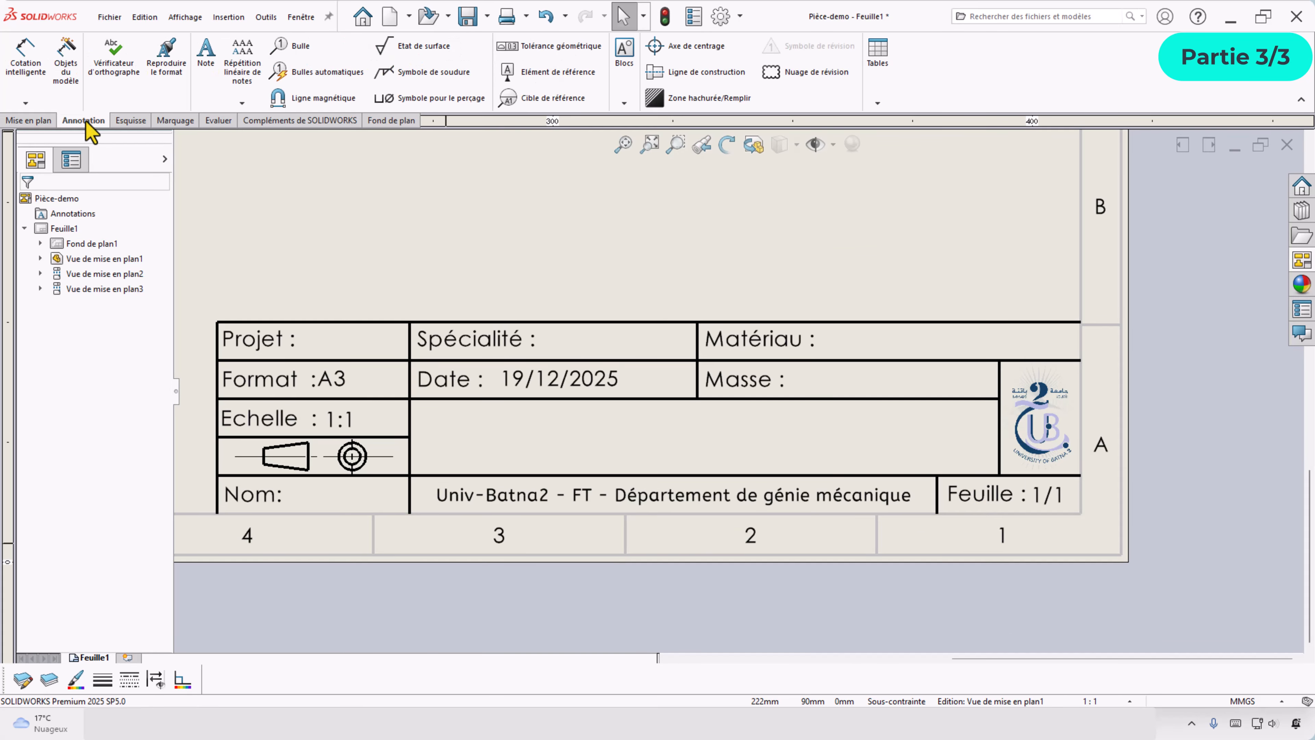
{"action": "left_click", "coordinate": [205, 55]}
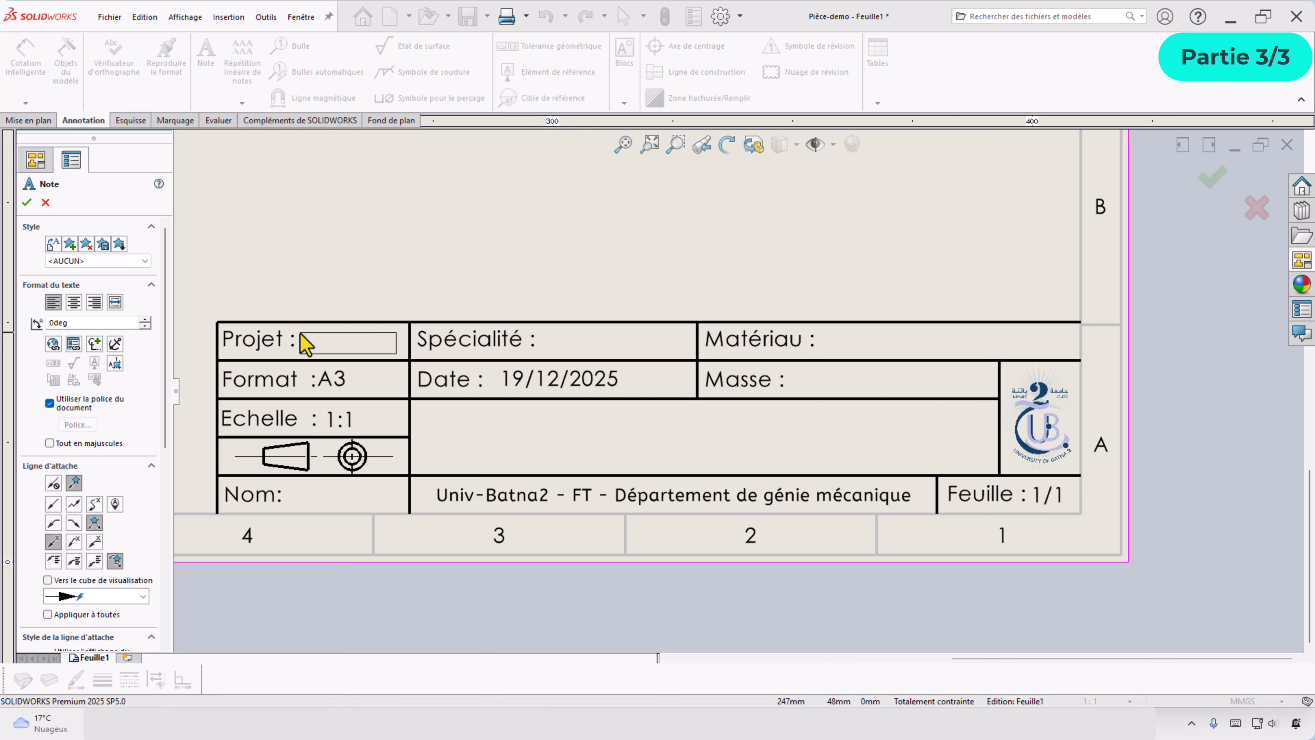
{"action": "left_click", "coordinate": [305, 342]}
{"action": "left_click", "coordinate": [73, 344]}
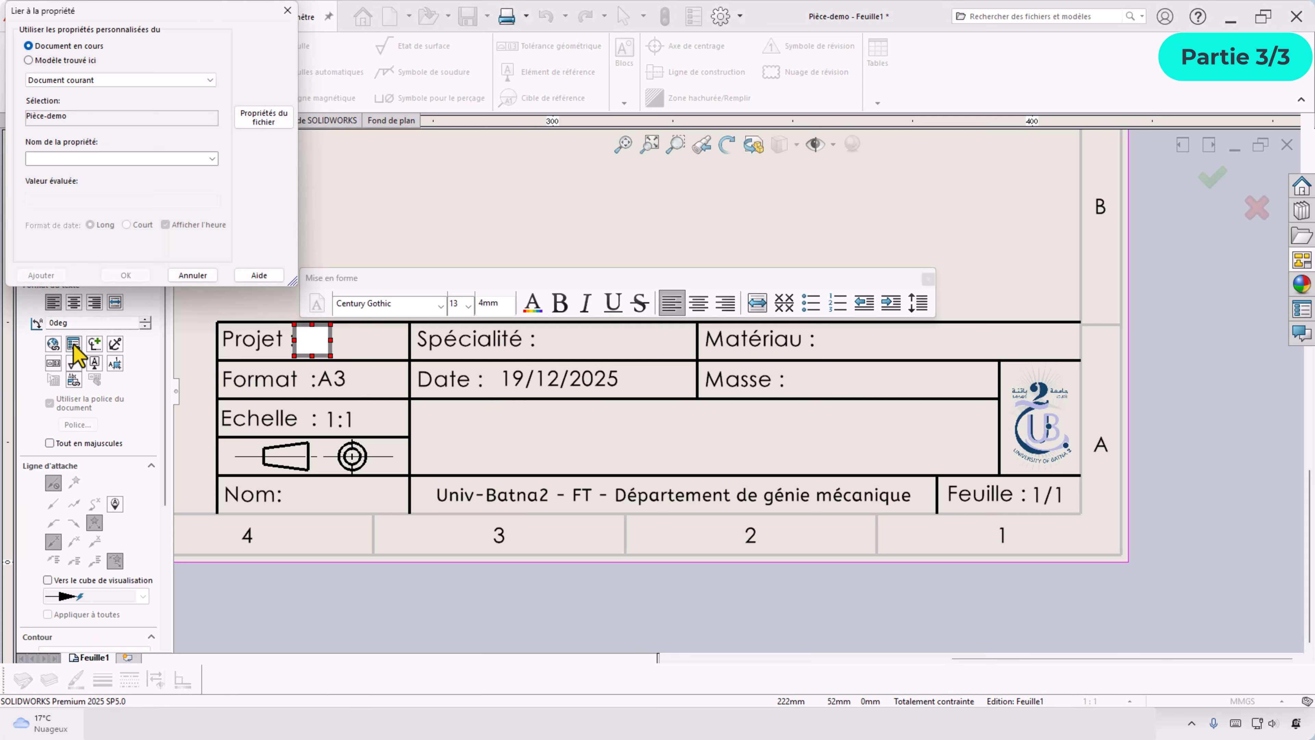
{"action": "left_click", "coordinate": [28, 60]}
{"action": "left_click", "coordinate": [212, 158]}
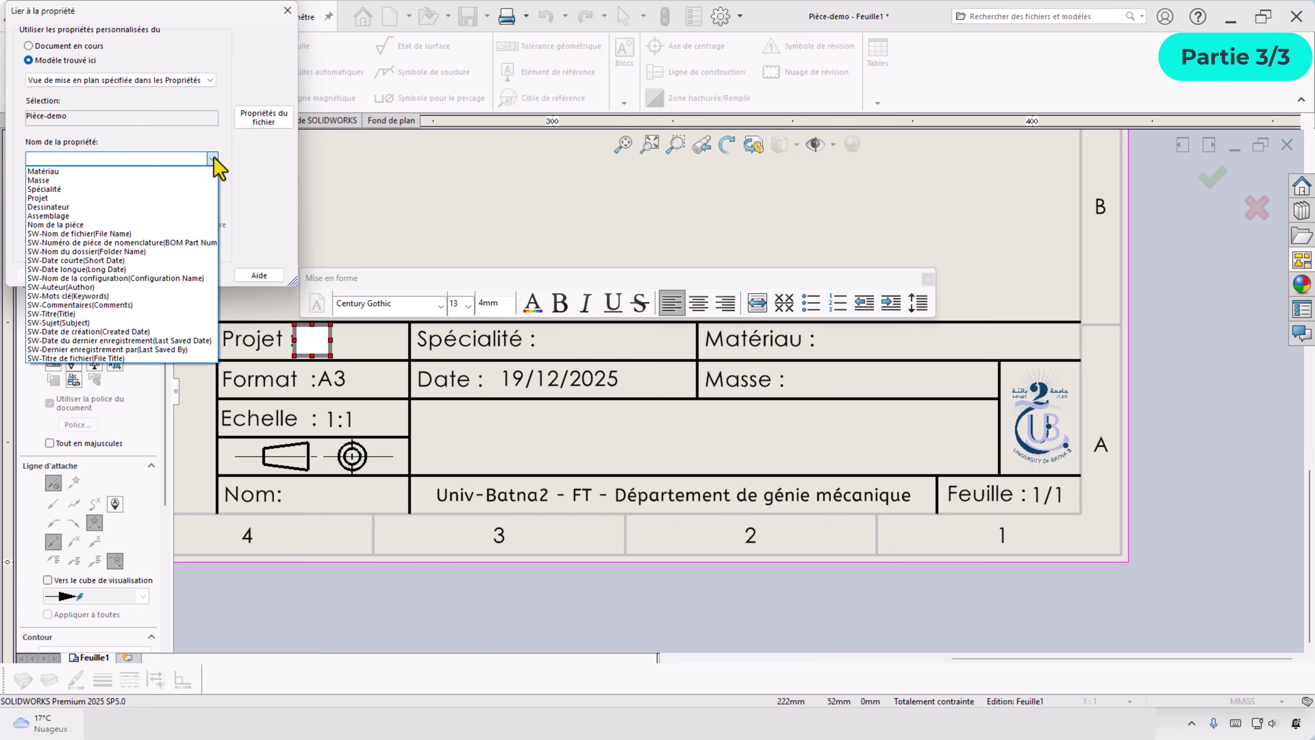
{"action": "left_click", "coordinate": [43, 198]}
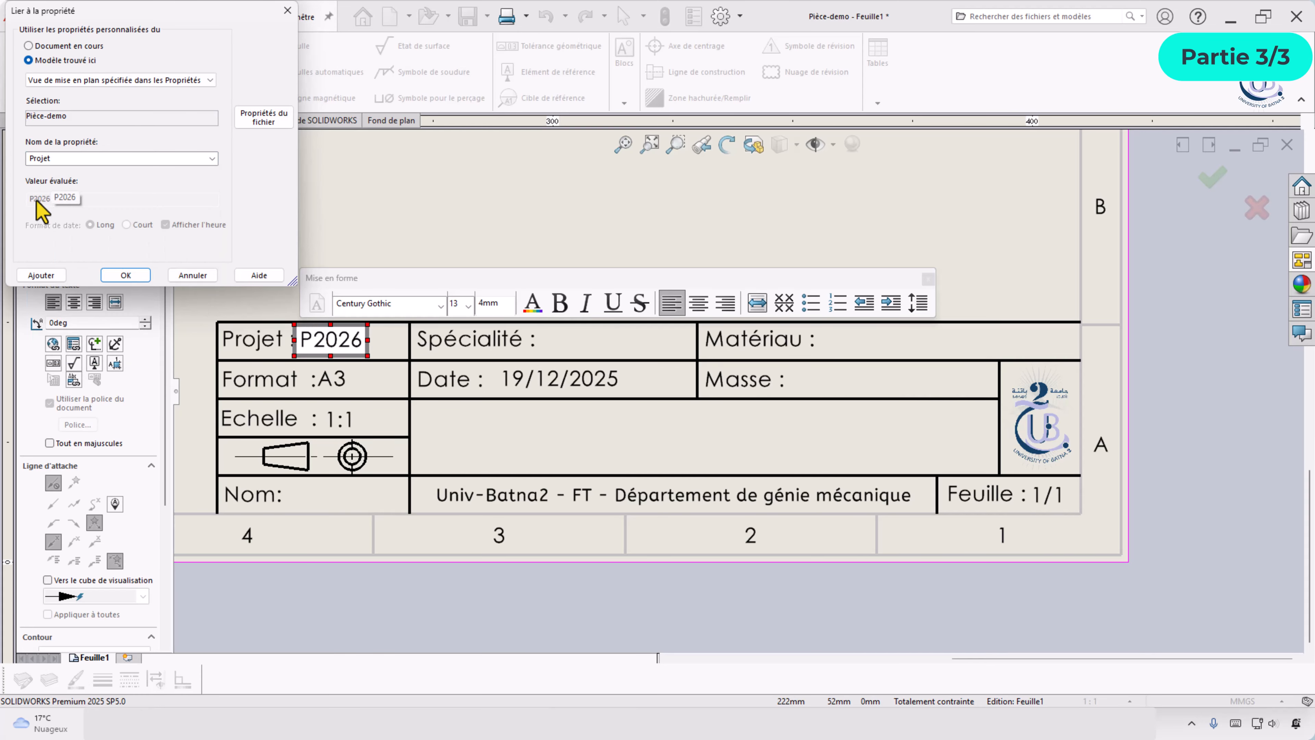
{"action": "left_click", "coordinate": [125, 275]}
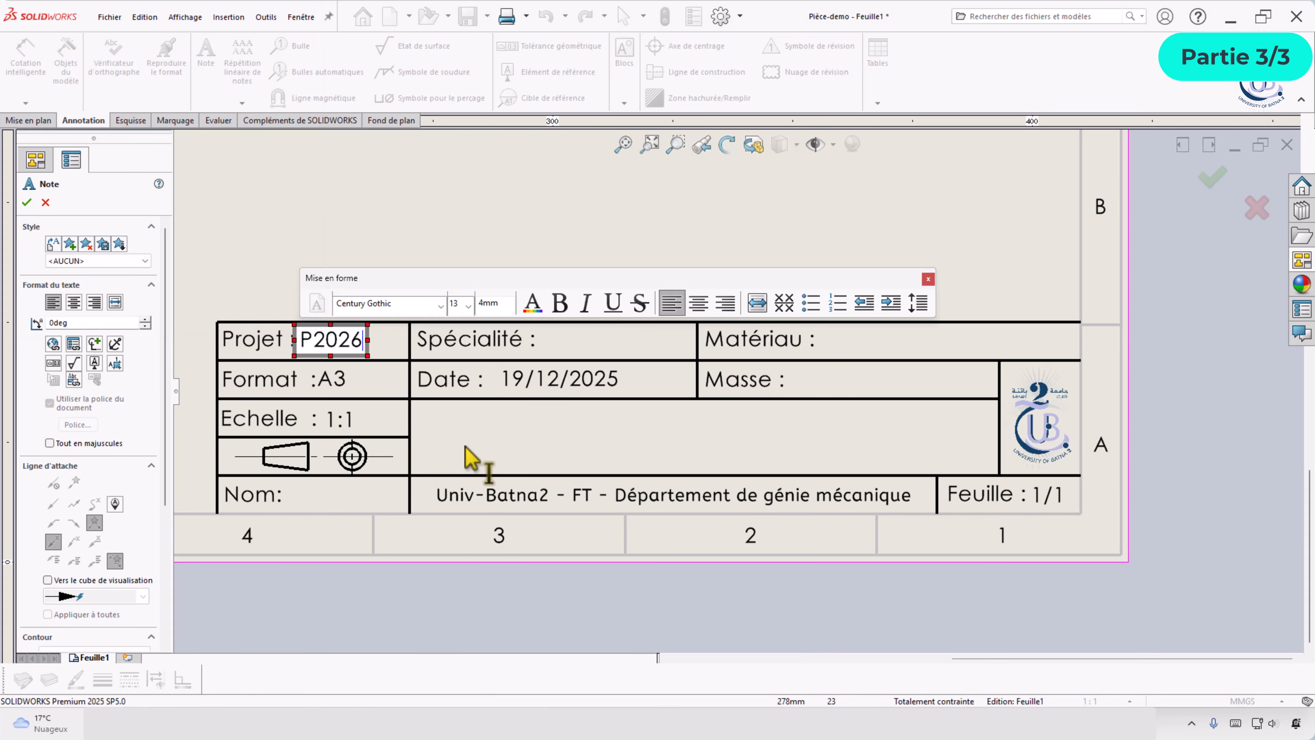
- Place a note without leader after "Spécialité :" and link it to the model's Spécialité property
{"action": "left_click", "coordinate": [549, 355]}
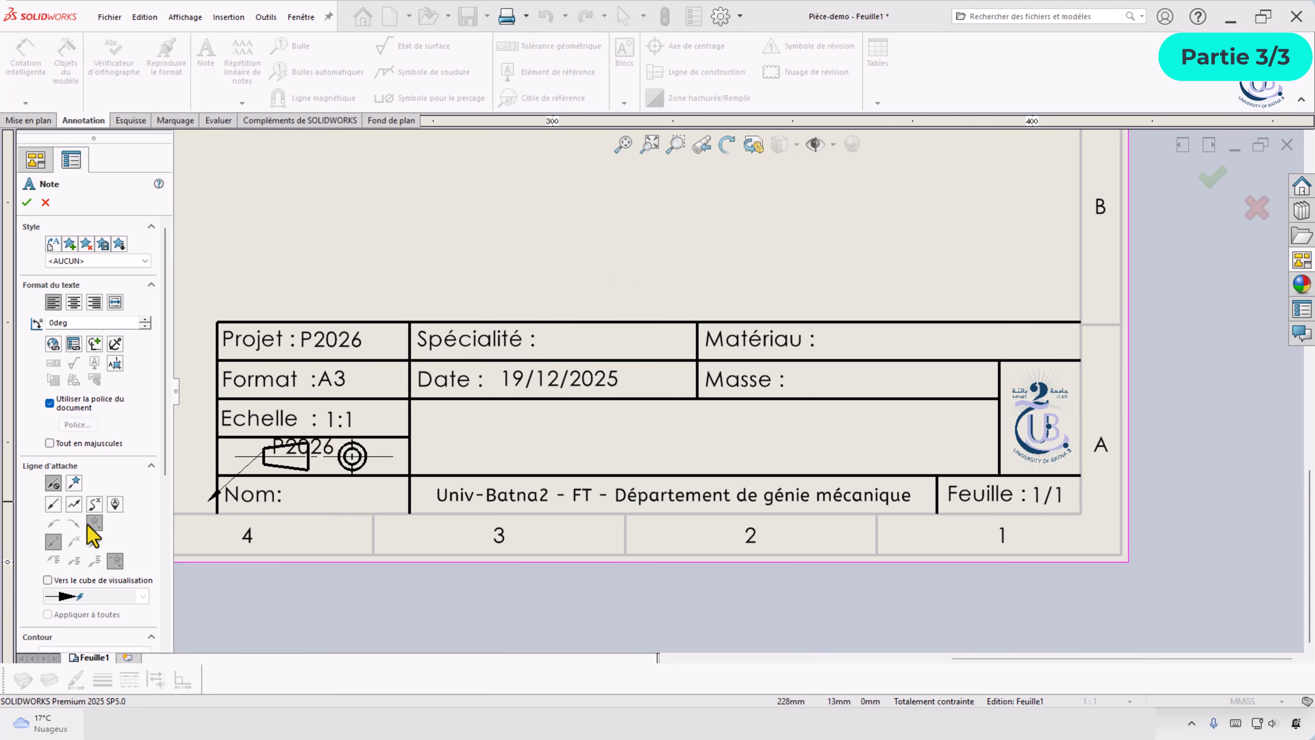
{"action": "left_click", "coordinate": [556, 347]}
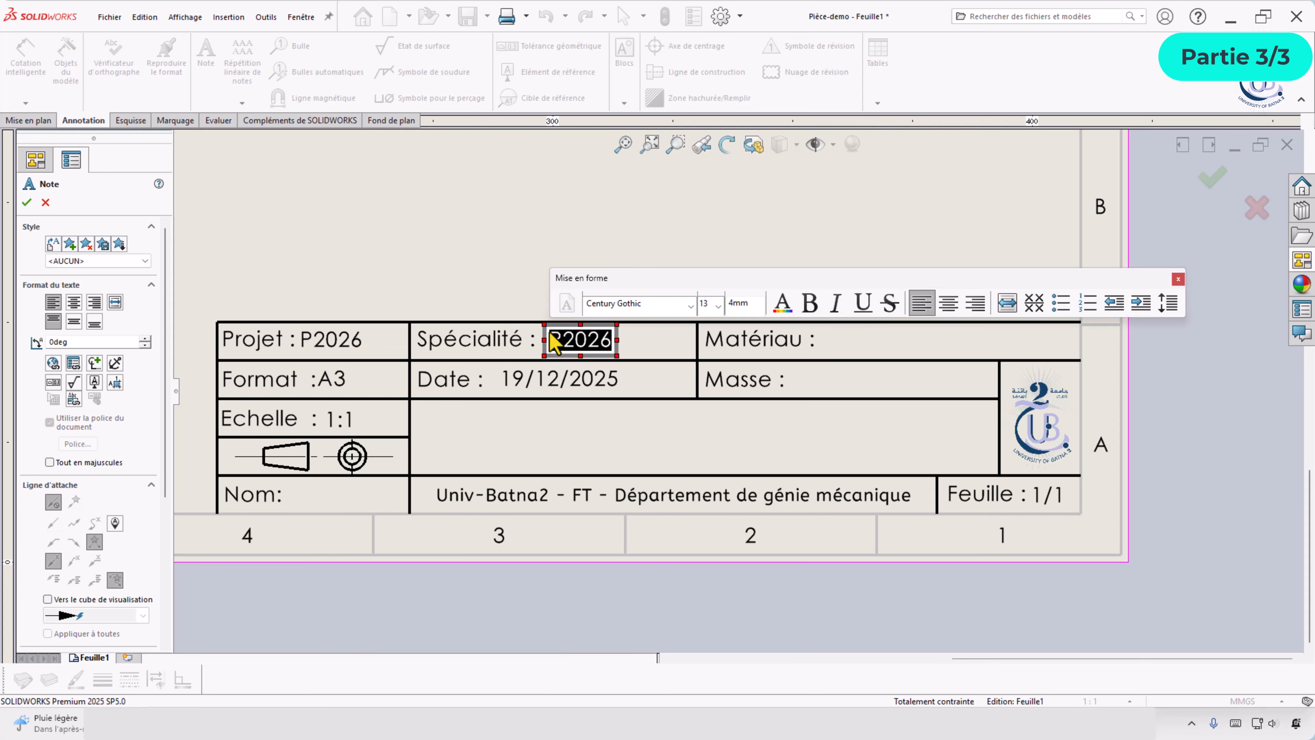
{"action": "left_click", "coordinate": [74, 364]}
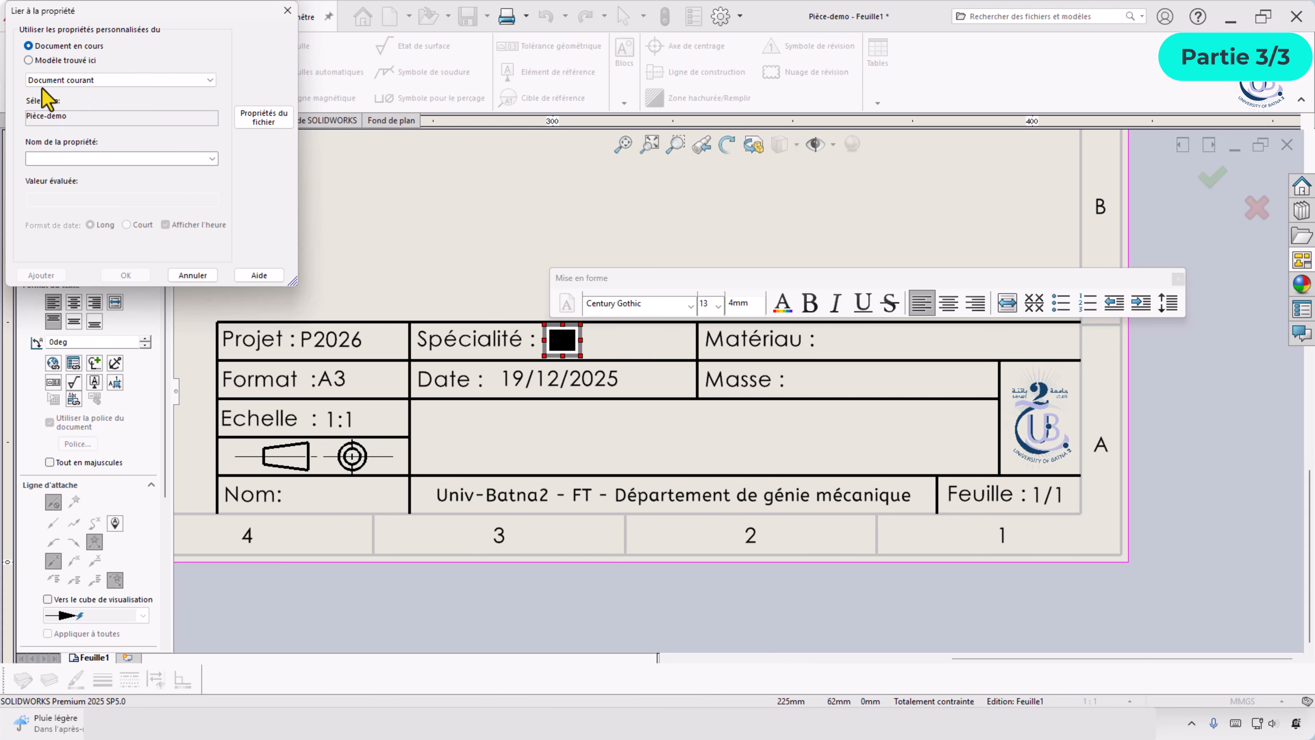
{"action": "left_click", "coordinate": [28, 60]}
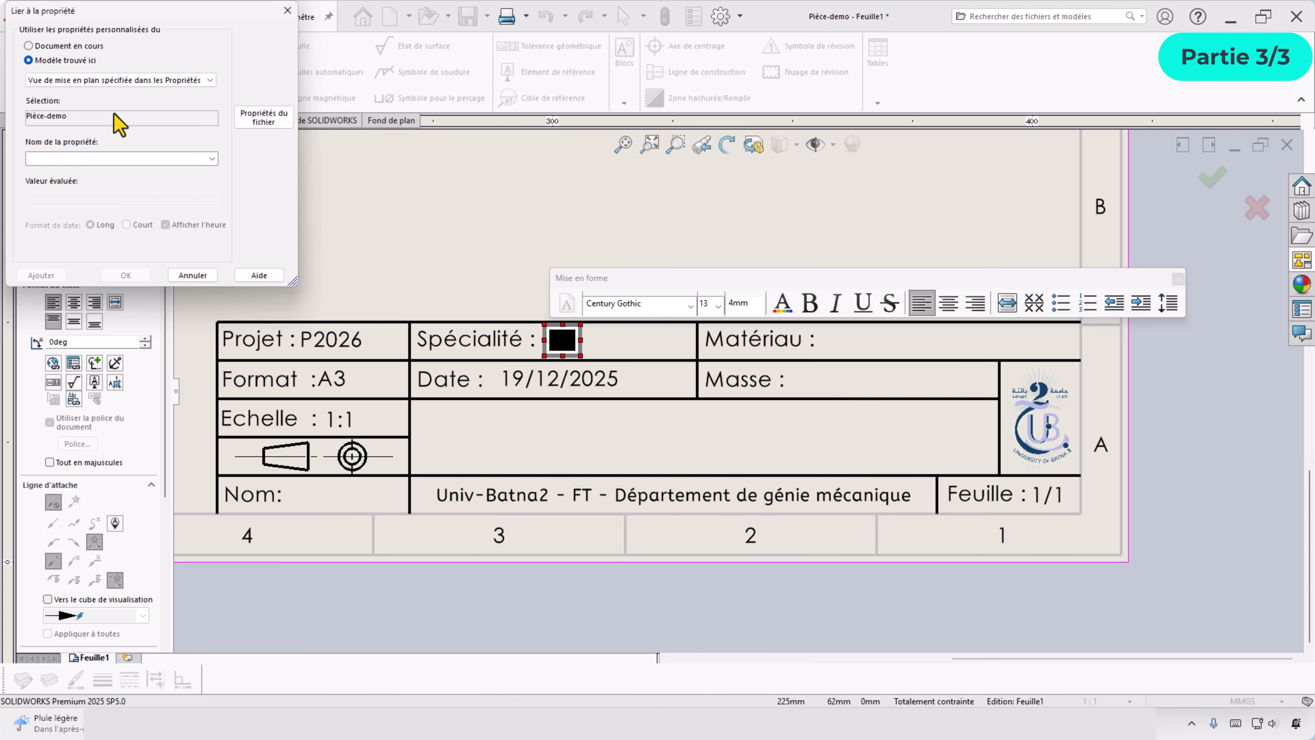
{"action": "left_click", "coordinate": [212, 159]}
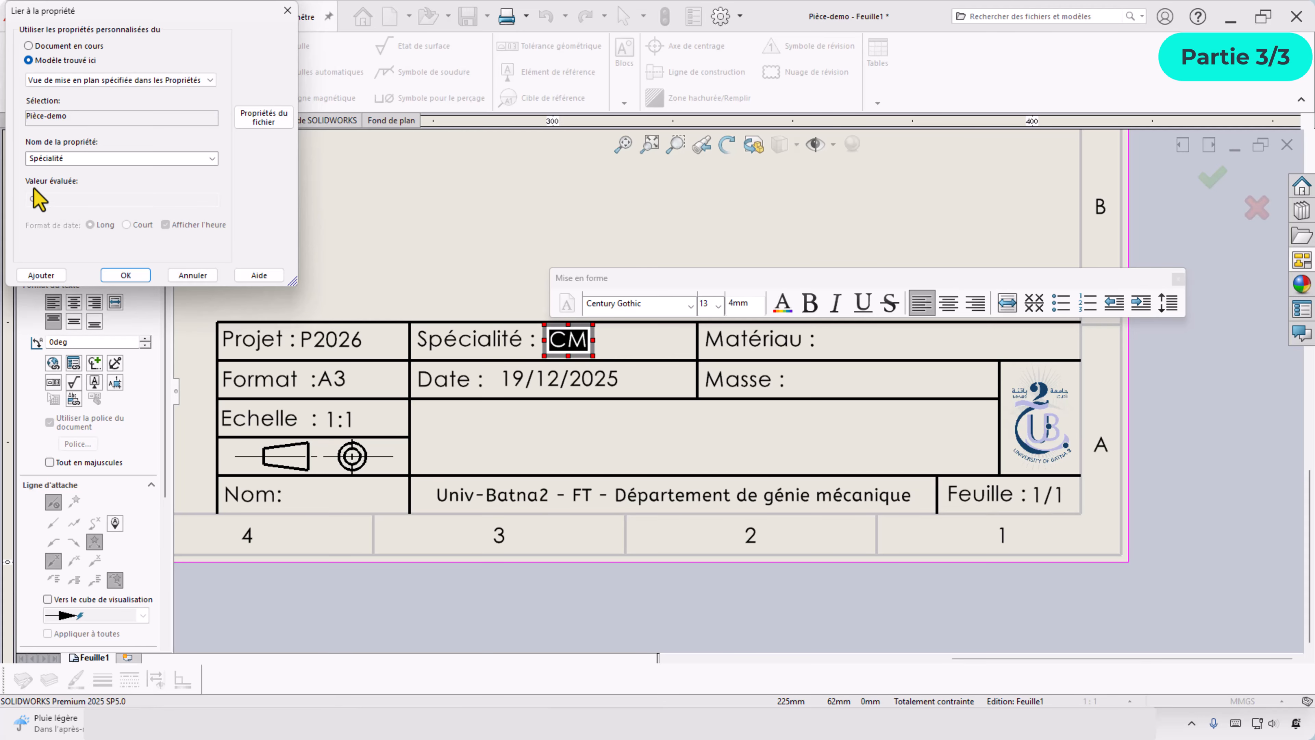
{"action": "left_click", "coordinate": [117, 275]}
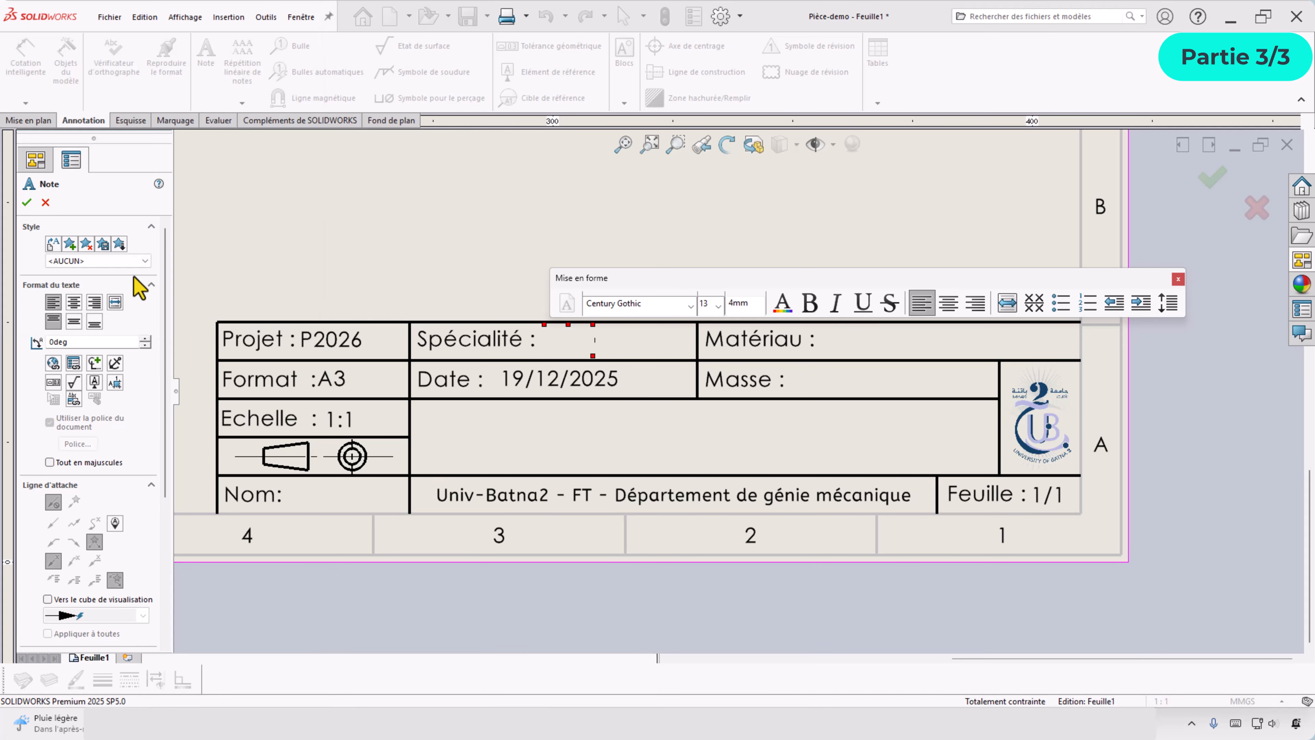
- Place a note after "Matériau :" in the title block and link it to the model's Matériau property
{"action": "left_click", "coordinate": [831, 353]}
{"action": "left_click", "coordinate": [828, 354]}
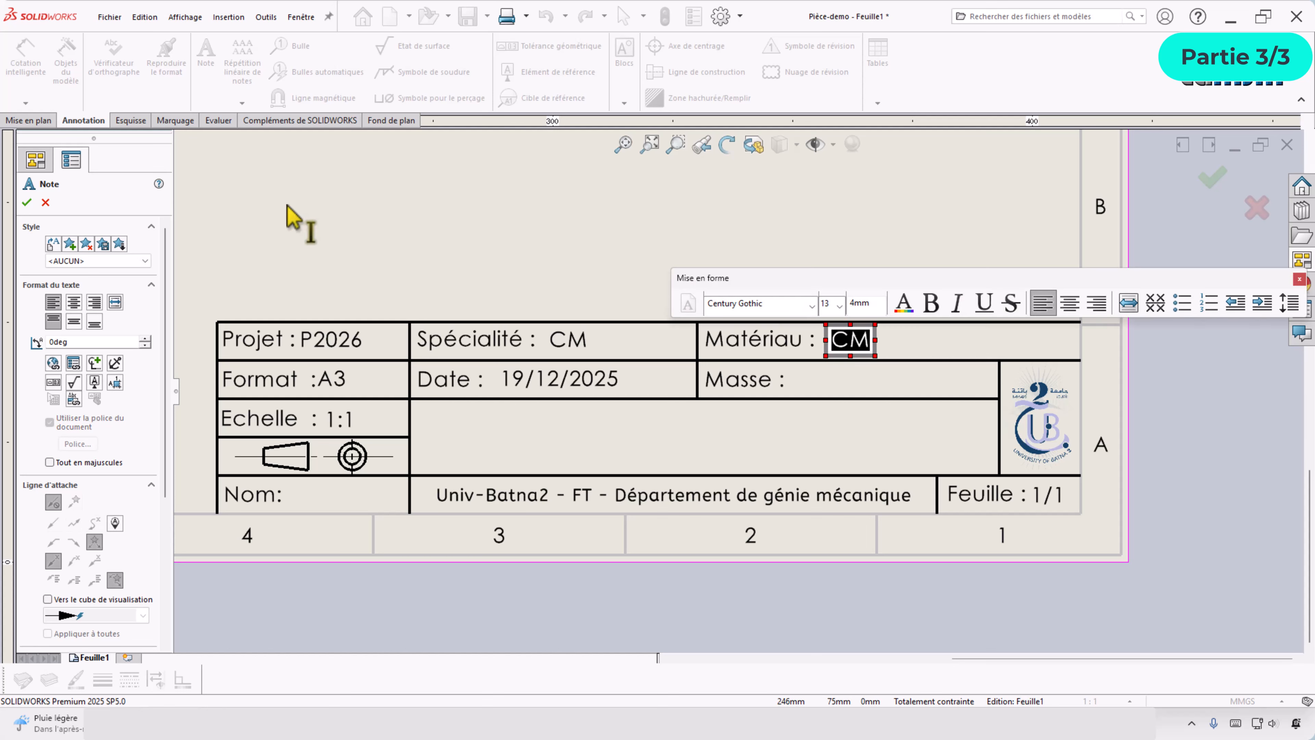
{"action": "left_click", "coordinate": [73, 363]}
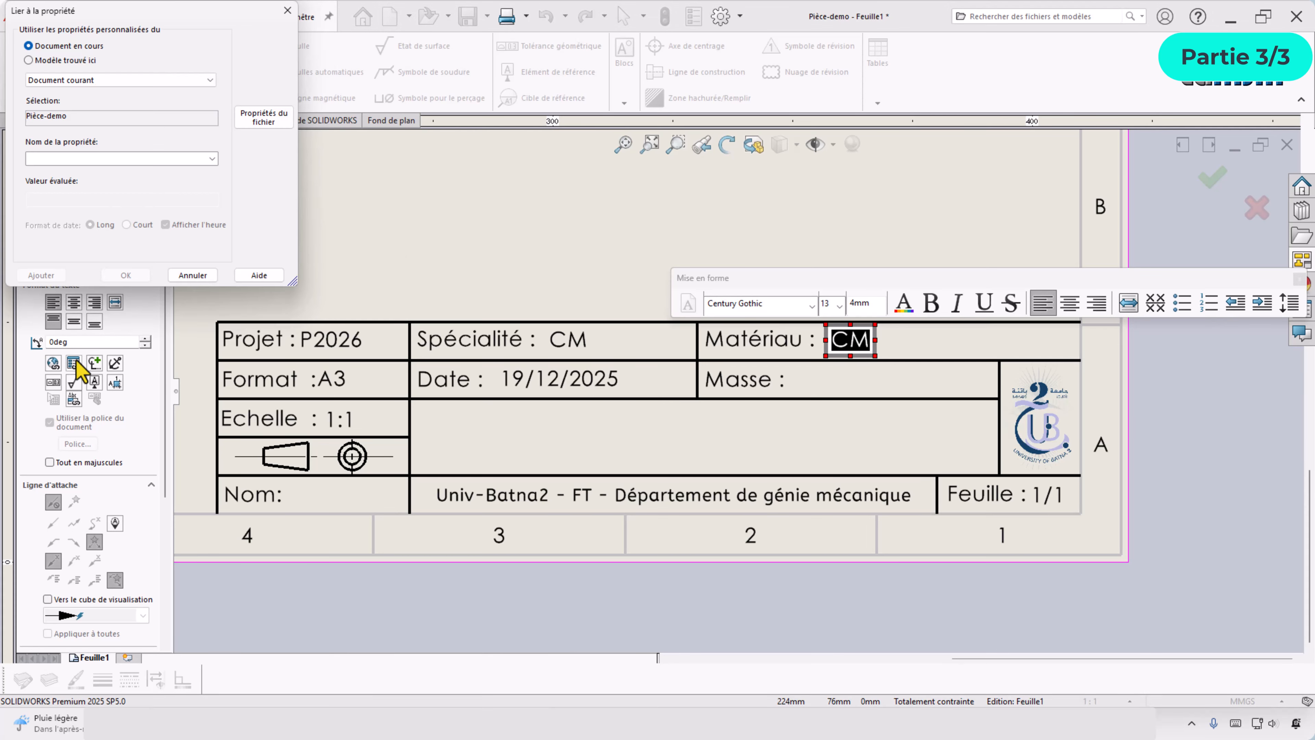
{"action": "left_click", "coordinate": [62, 61]}
{"action": "left_click", "coordinate": [212, 158]}
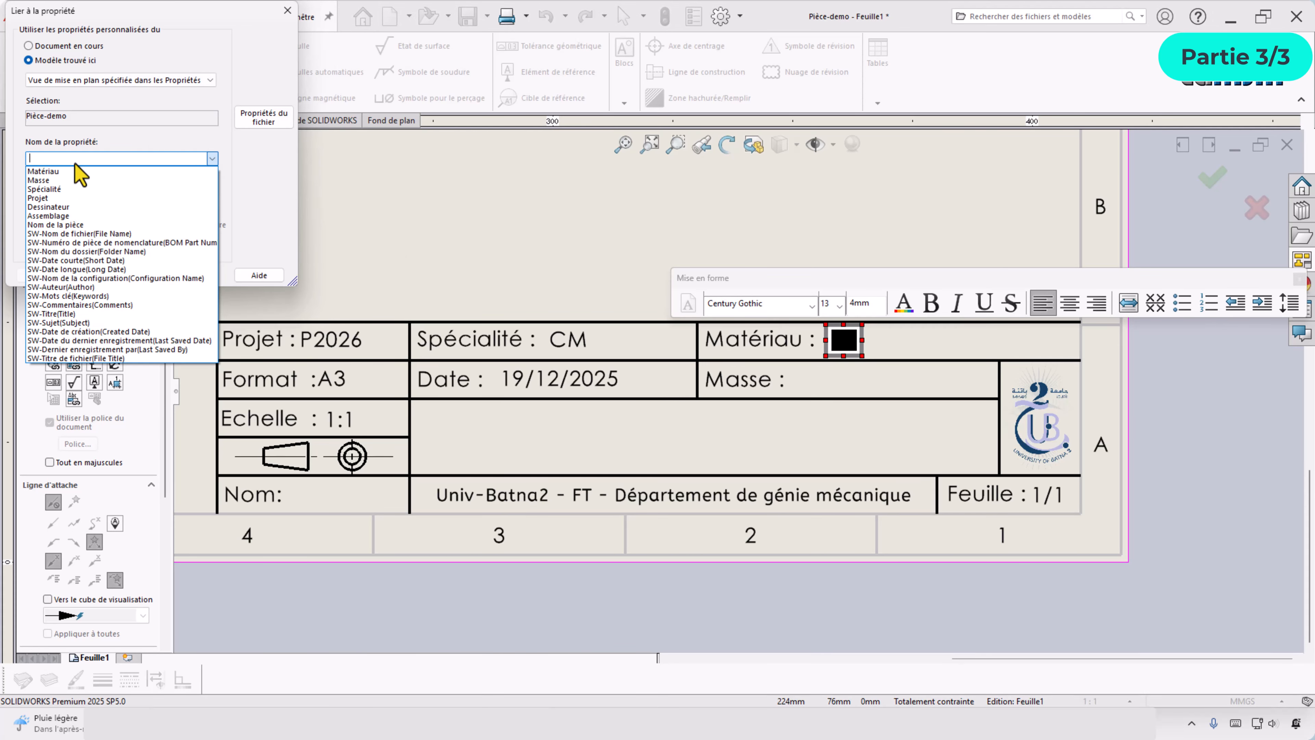
{"action": "left_click", "coordinate": [57, 176]}
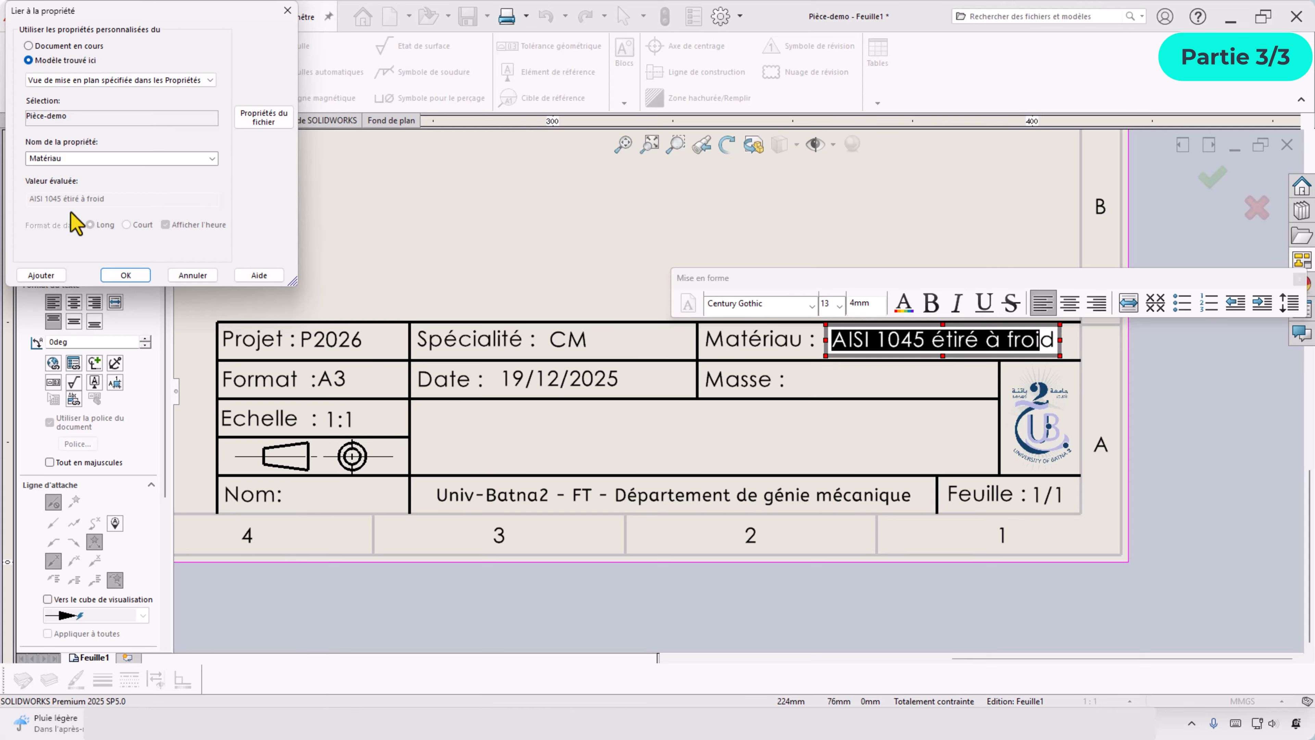
{"action": "left_click", "coordinate": [132, 274]}
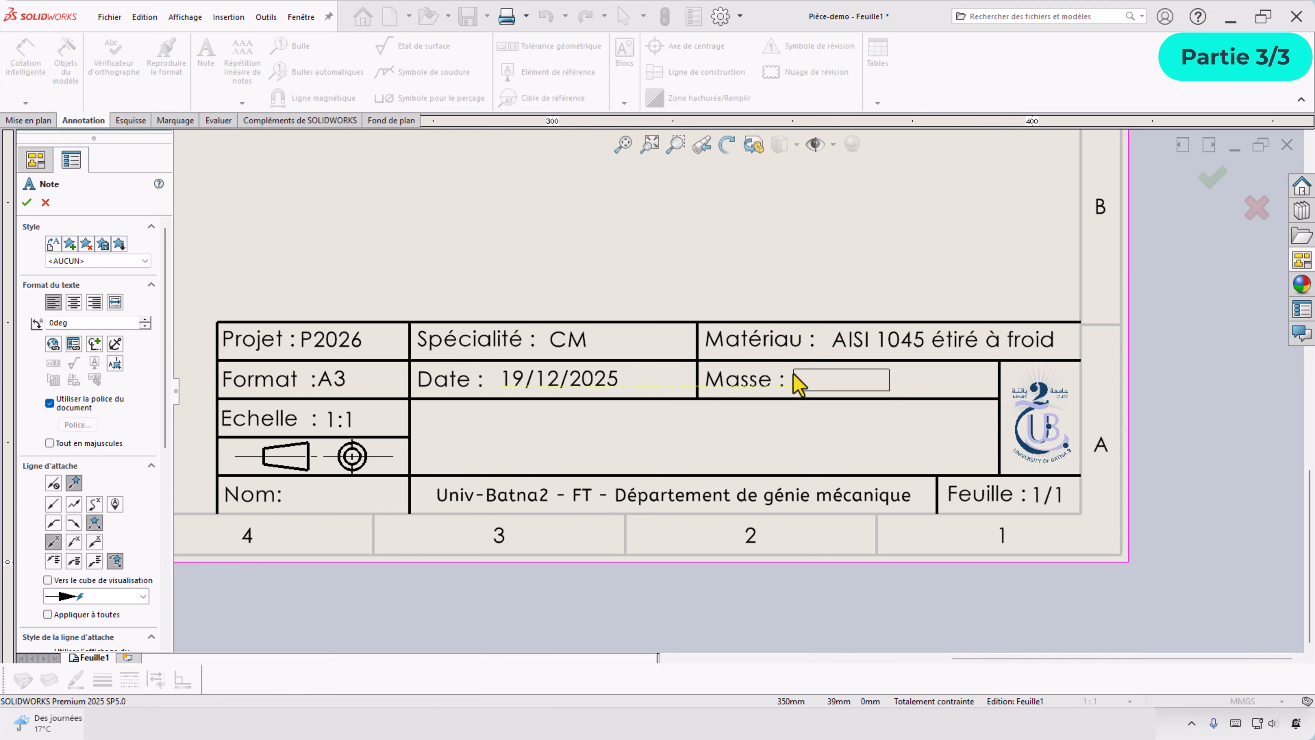
- Place a note after "Masse :" linked to the model's Masse property, cut its decimals and add the unit "gr"
{"action": "left_click", "coordinate": [799, 383]}
{"action": "left_click", "coordinate": [73, 344]}
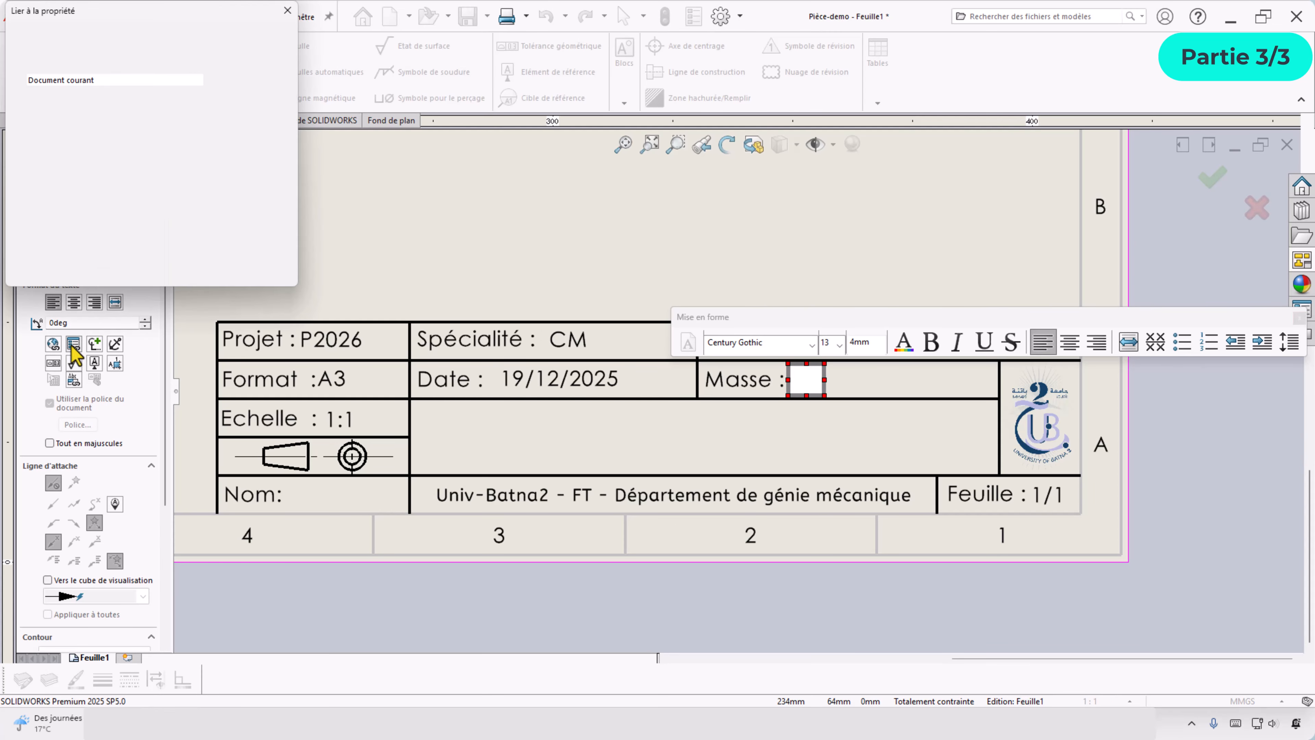
{"action": "left_click", "coordinate": [29, 60]}
{"action": "left_click", "coordinate": [212, 158]}
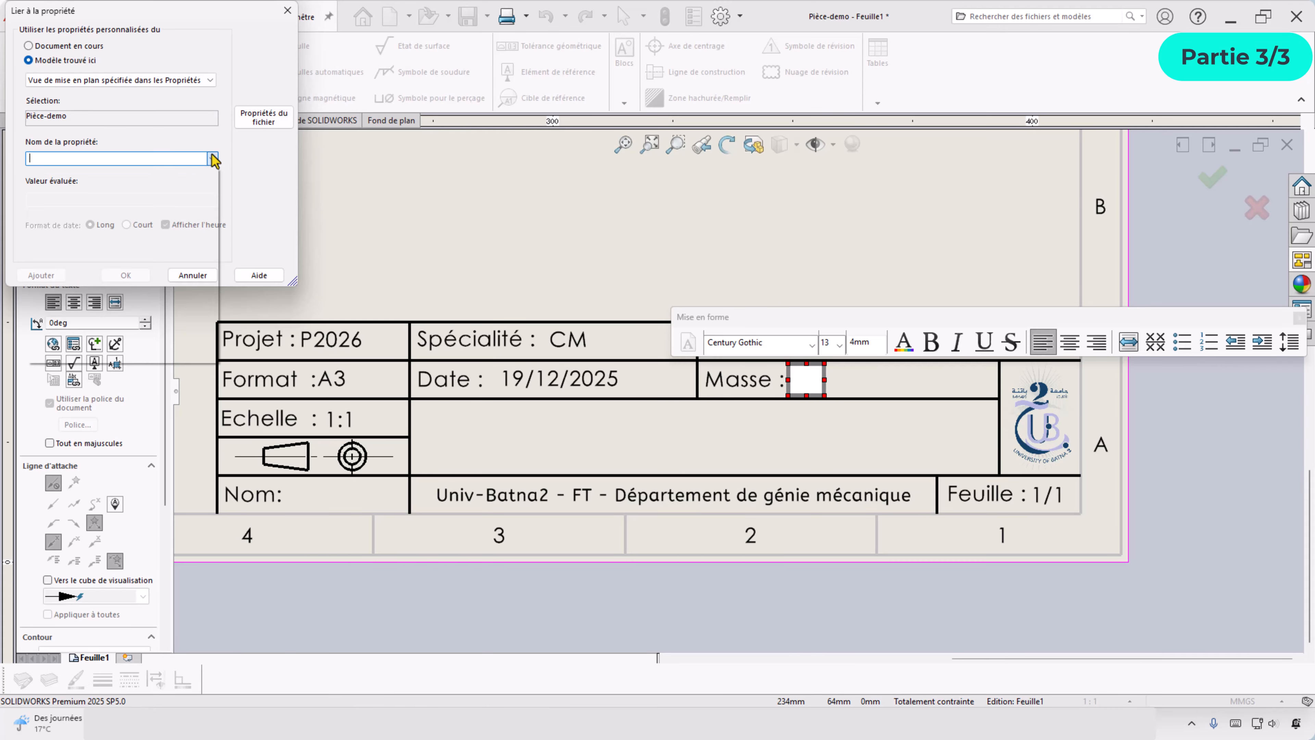
{"action": "left_click", "coordinate": [35, 180]}
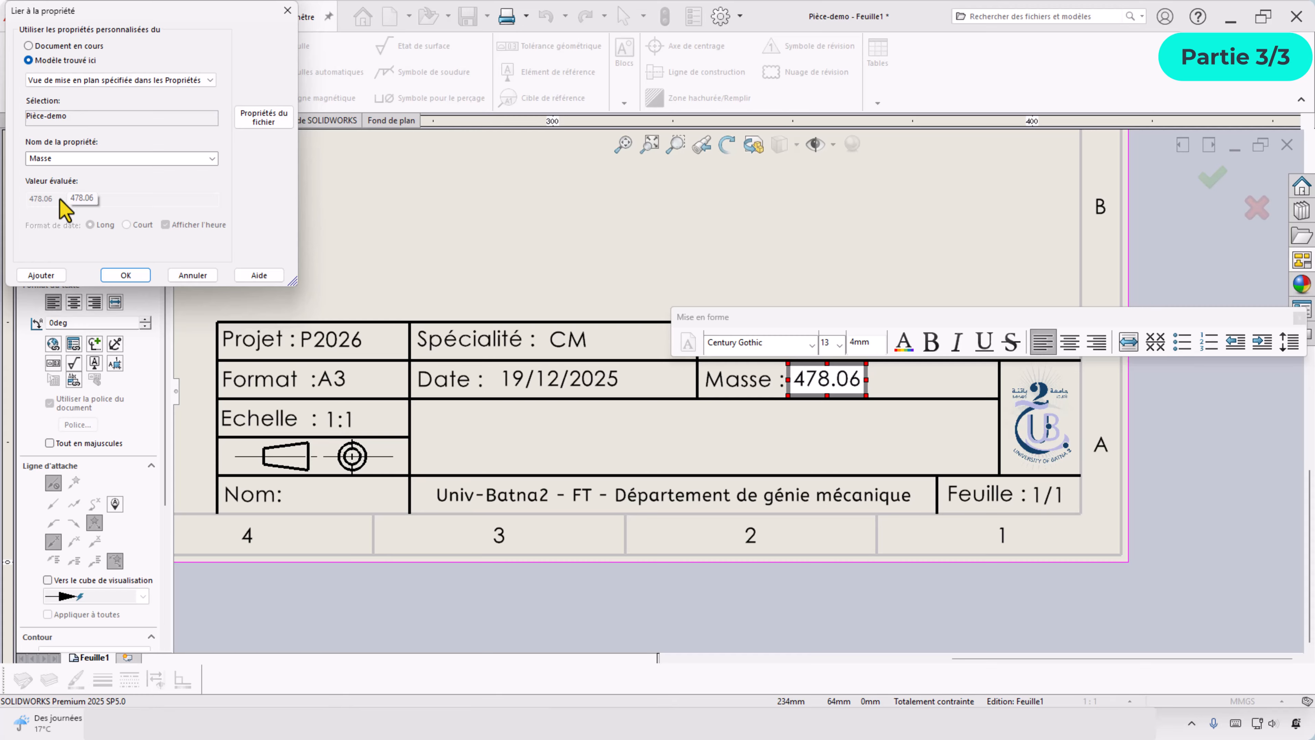
{"action": "left_click", "coordinate": [52, 275]}
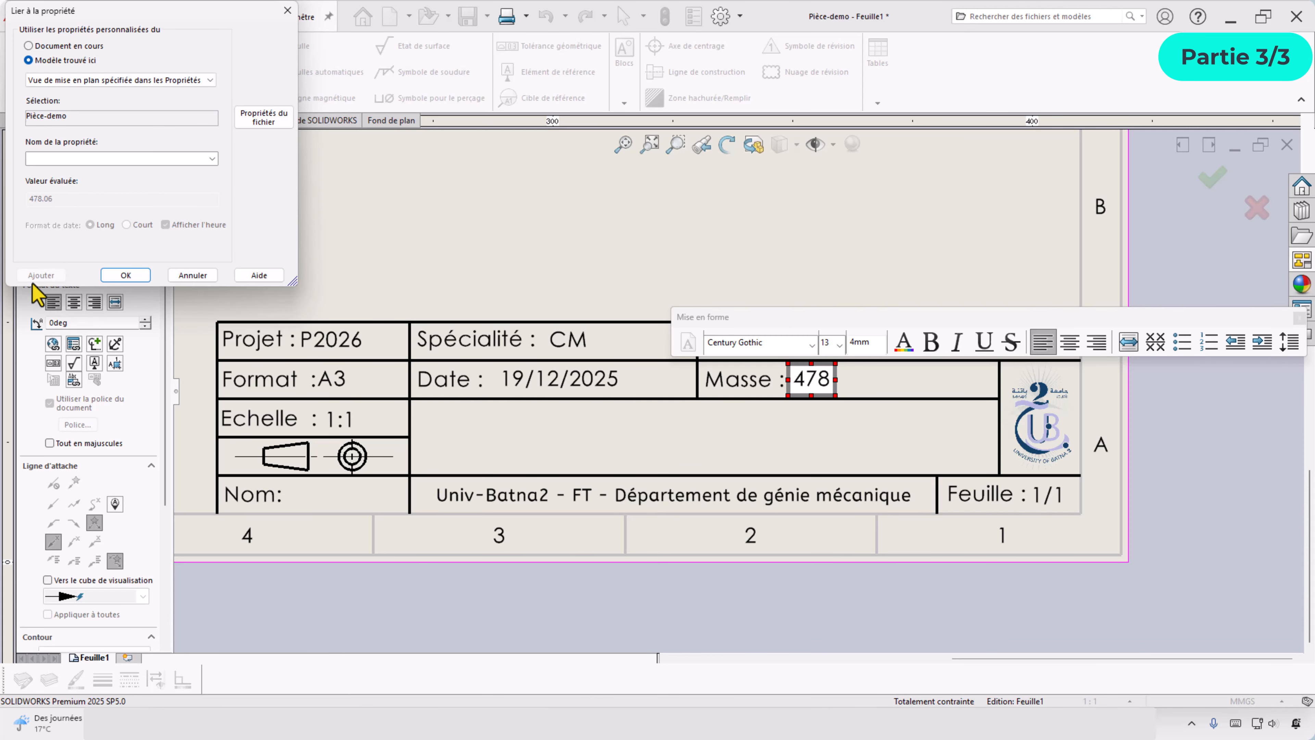
{"action": "left_click", "coordinate": [834, 381]}
{"action": "type", "text": "gr"}
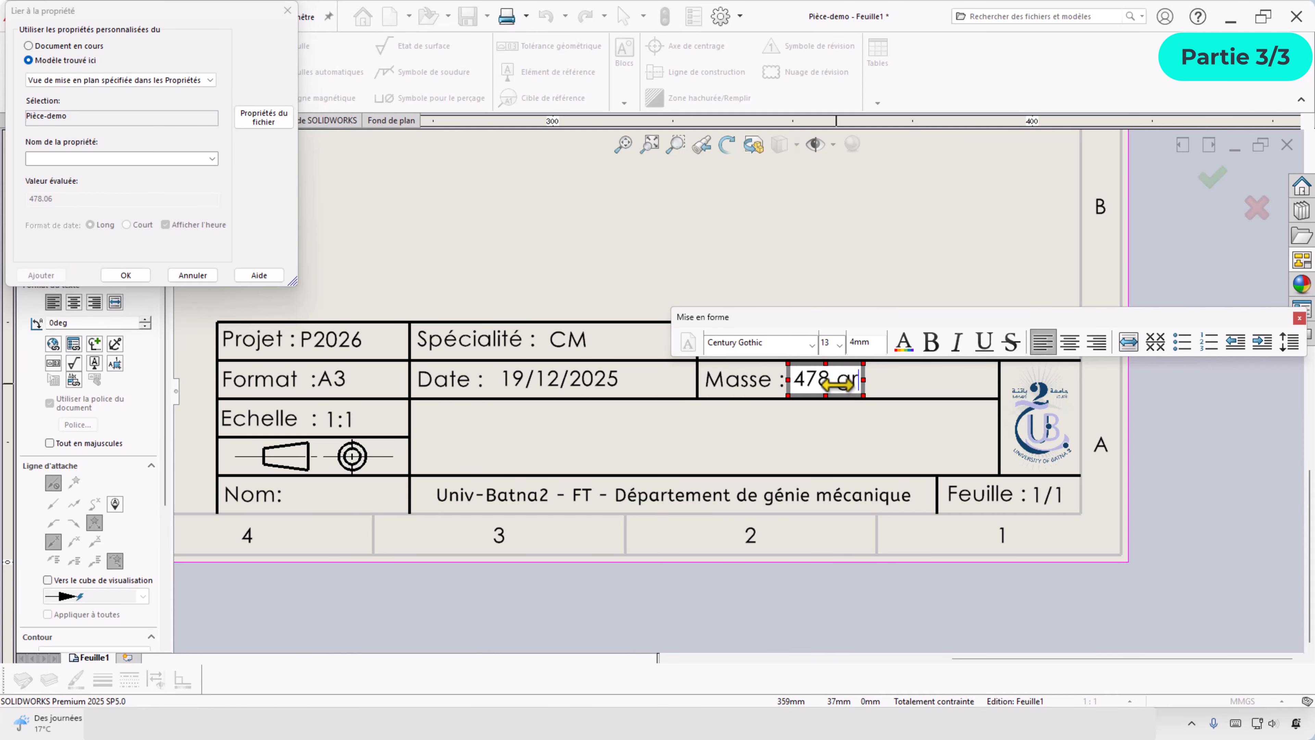
{"action": "left_click", "coordinate": [126, 274]}
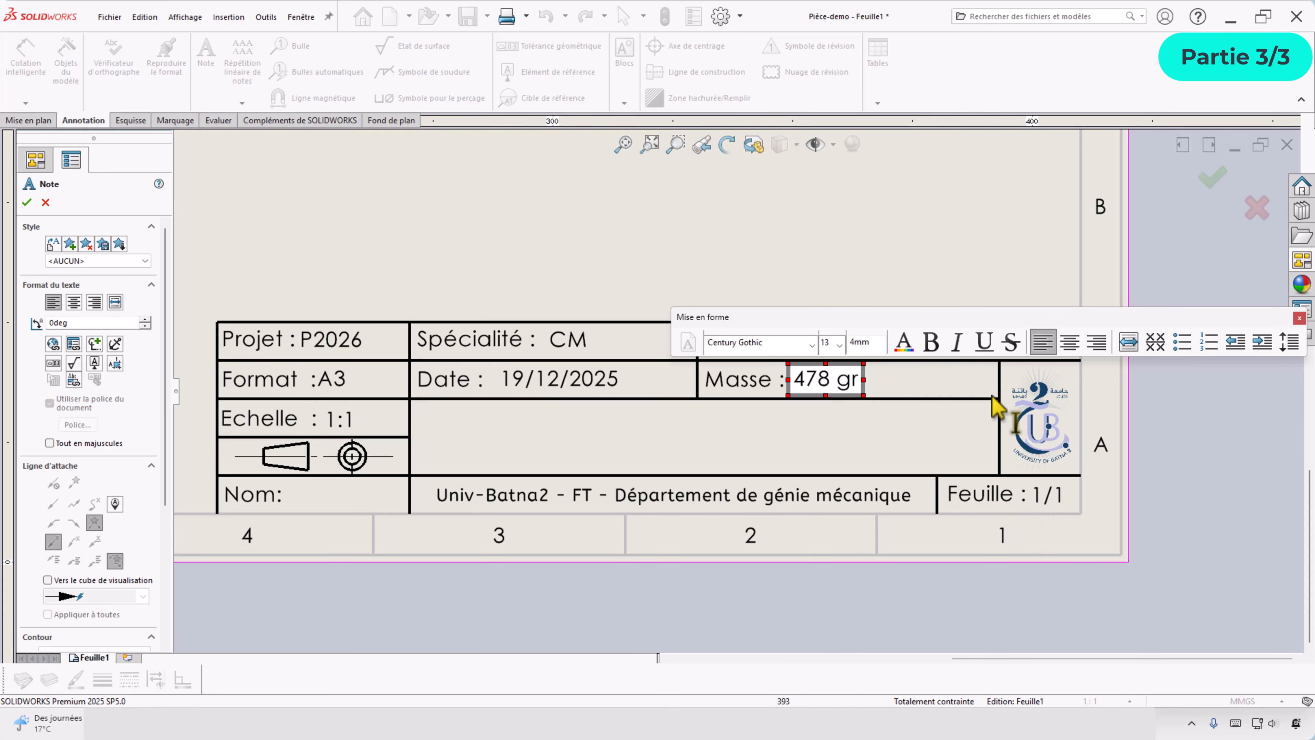
{"action": "left_click_drag", "start_coordinate": [937, 318], "coordinate": [889, 239]}
- Place a note after "Nom:" in the title block and link it to the model's Dessinateur property
{"action": "left_click", "coordinate": [288, 501]}
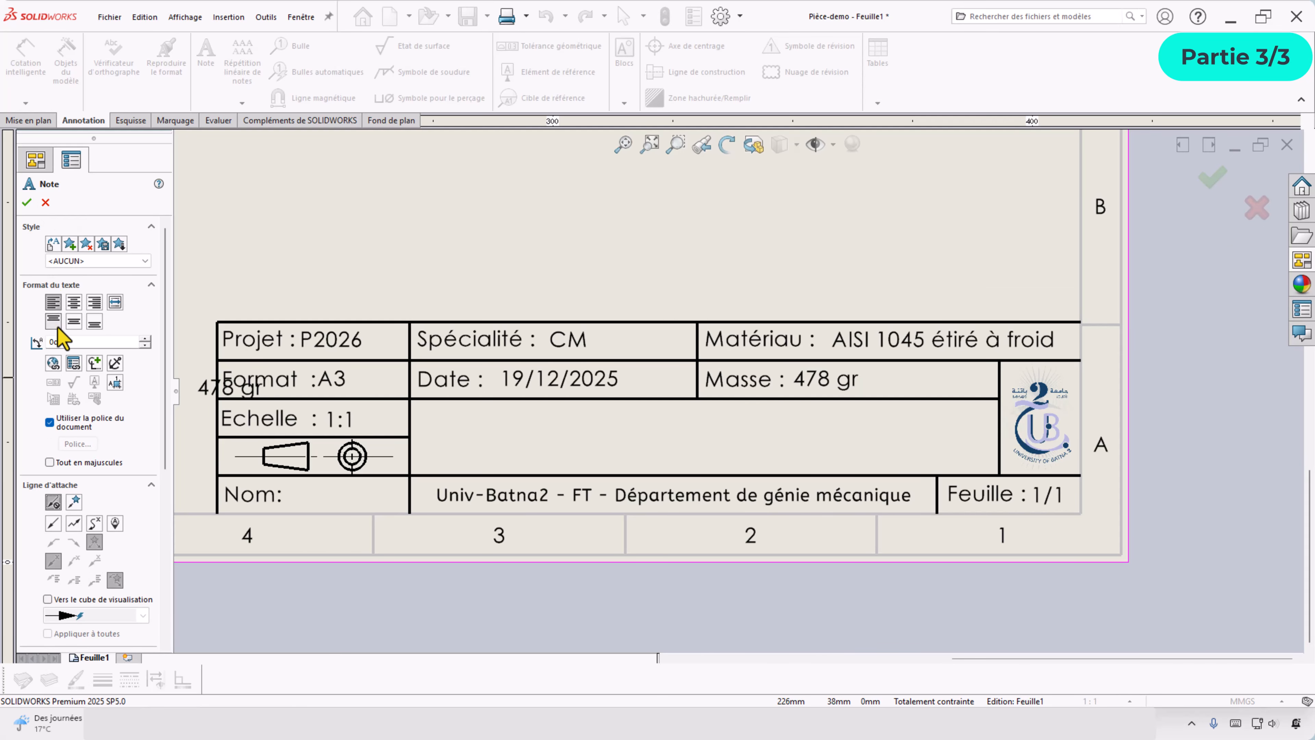
{"action": "left_click", "coordinate": [73, 363]}
{"action": "left_click", "coordinate": [72, 61]}
{"action": "left_click", "coordinate": [212, 158]}
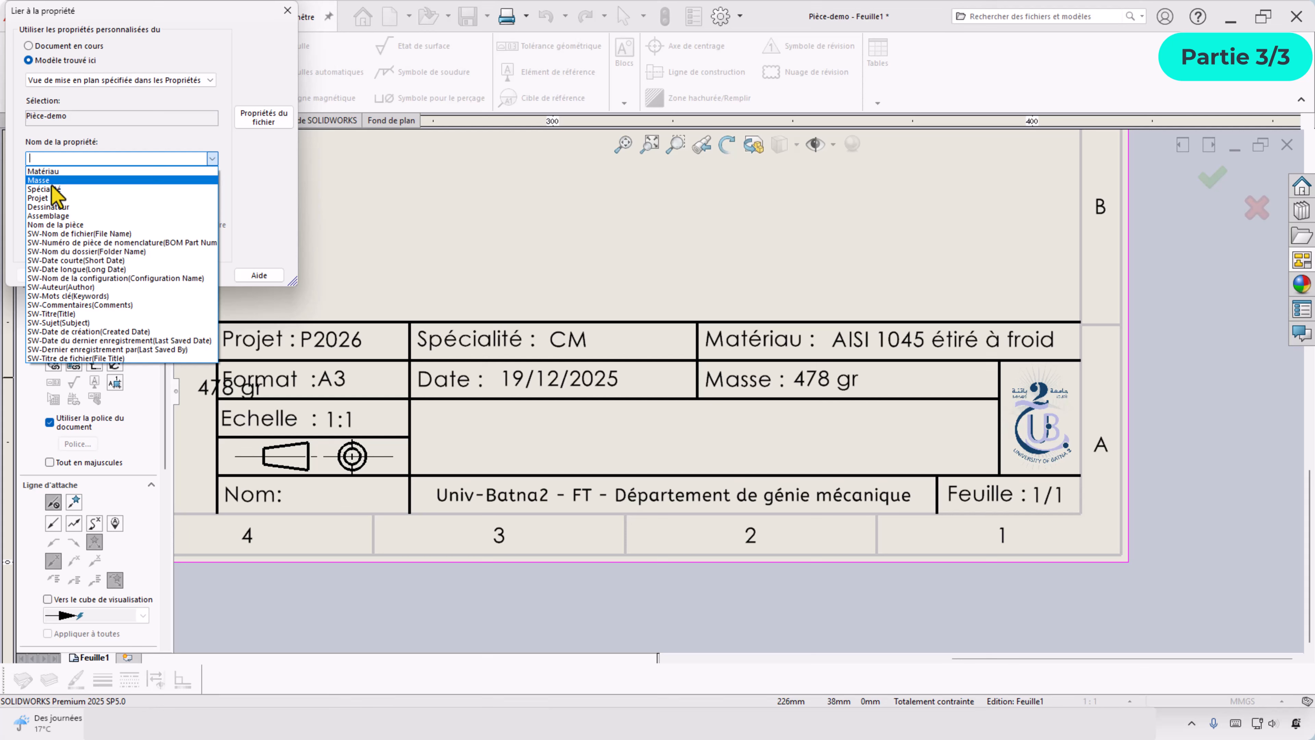
{"action": "left_click", "coordinate": [94, 207]}
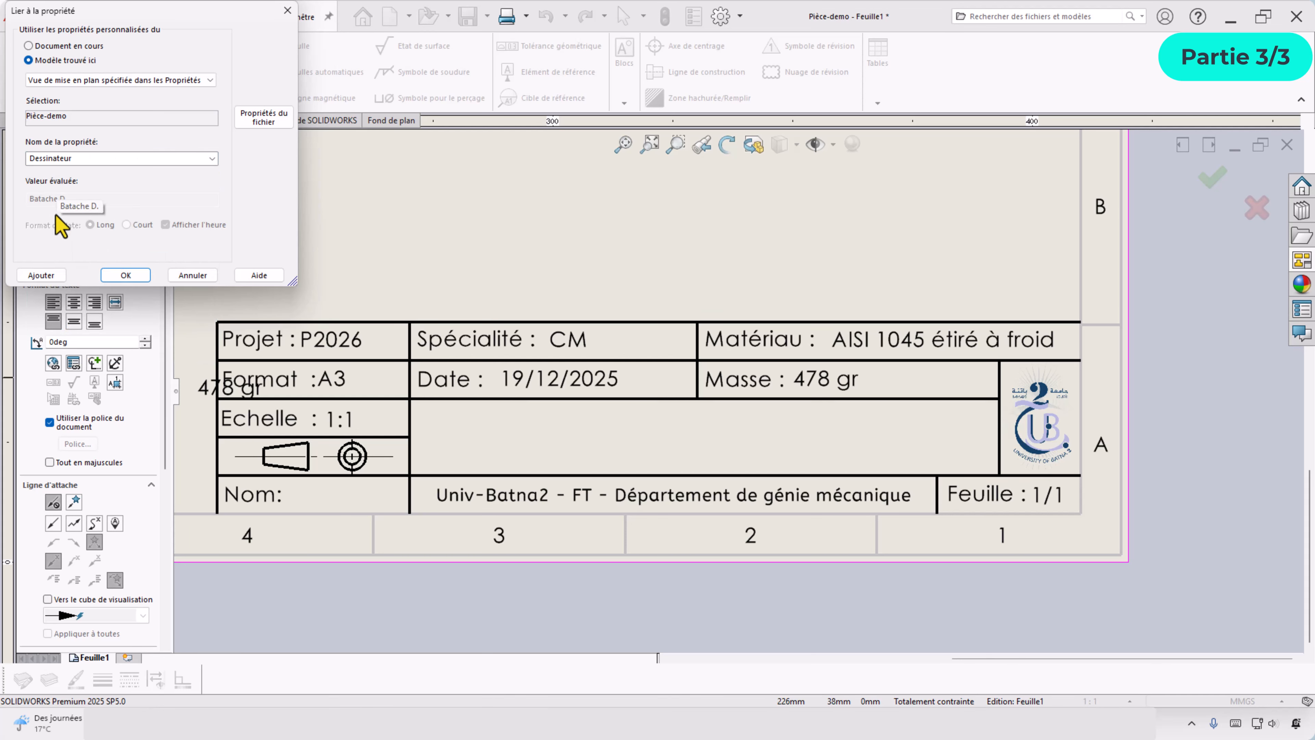
{"action": "left_click", "coordinate": [126, 275]}
{"action": "left_click", "coordinate": [339, 511]}
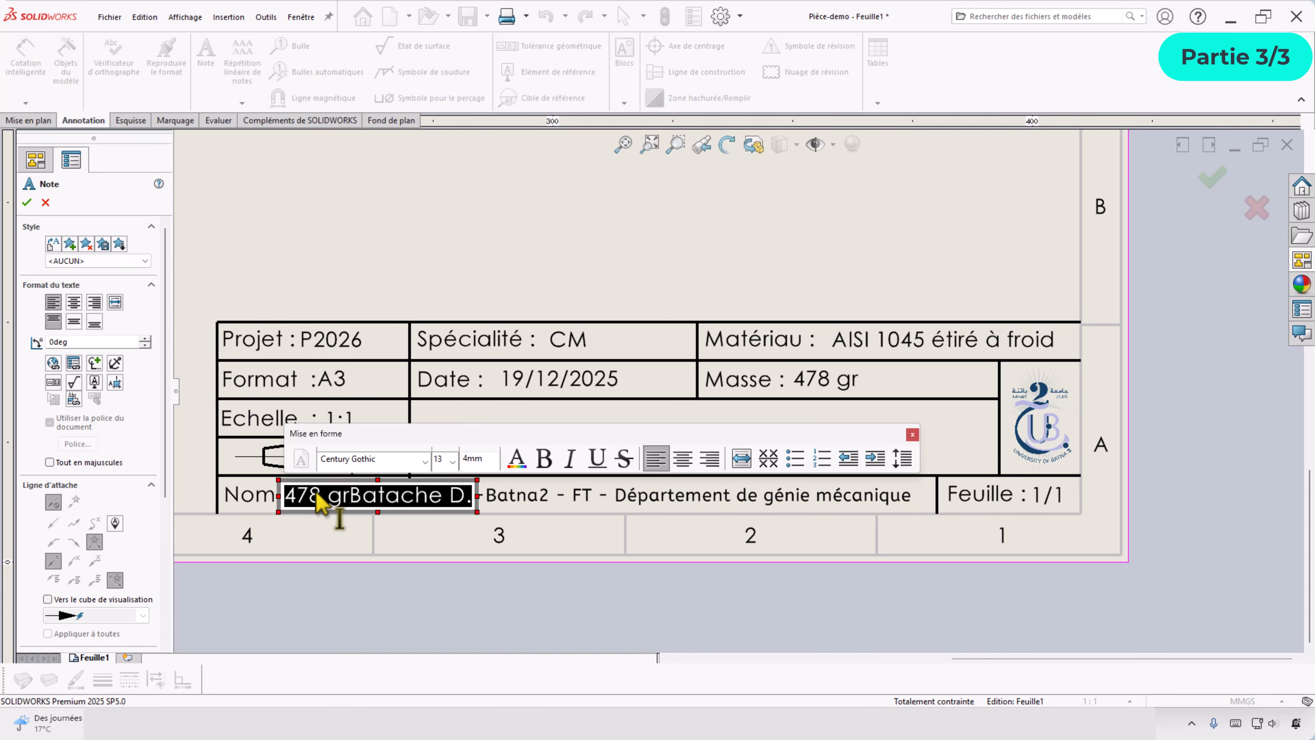
- Delete the leftover "478 gr" text in front of the draughtsman's name in the "Nom:" note
{"action": "left_click", "coordinate": [351, 504]}
{"action": "key", "text": "BackSpace"}
{"action": "key", "text": "BackSpace"}
{"action": "key", "text": "BackSpace"}
{"action": "key", "text": "BackSpace"}
{"action": "key", "text": "BackSpace"}
{"action": "key", "text": "BackSpace"}
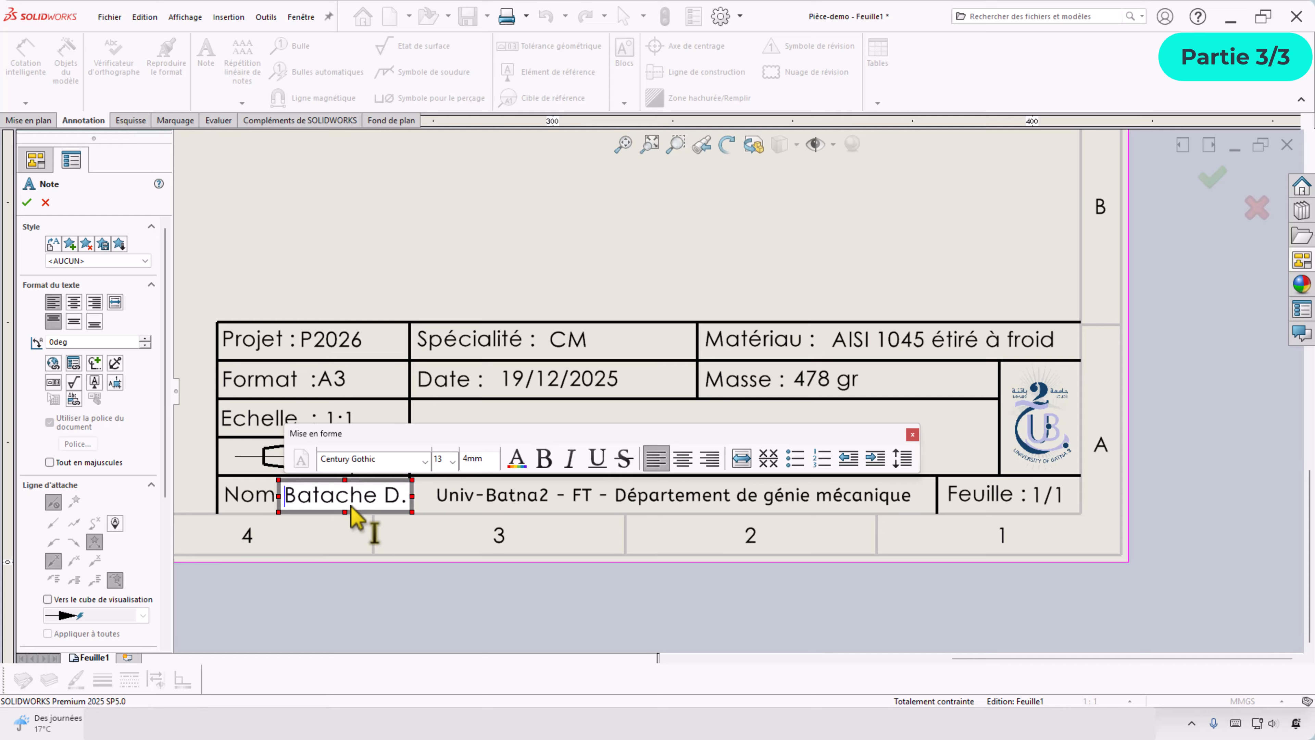
{"action": "left_click", "coordinate": [373, 416]}
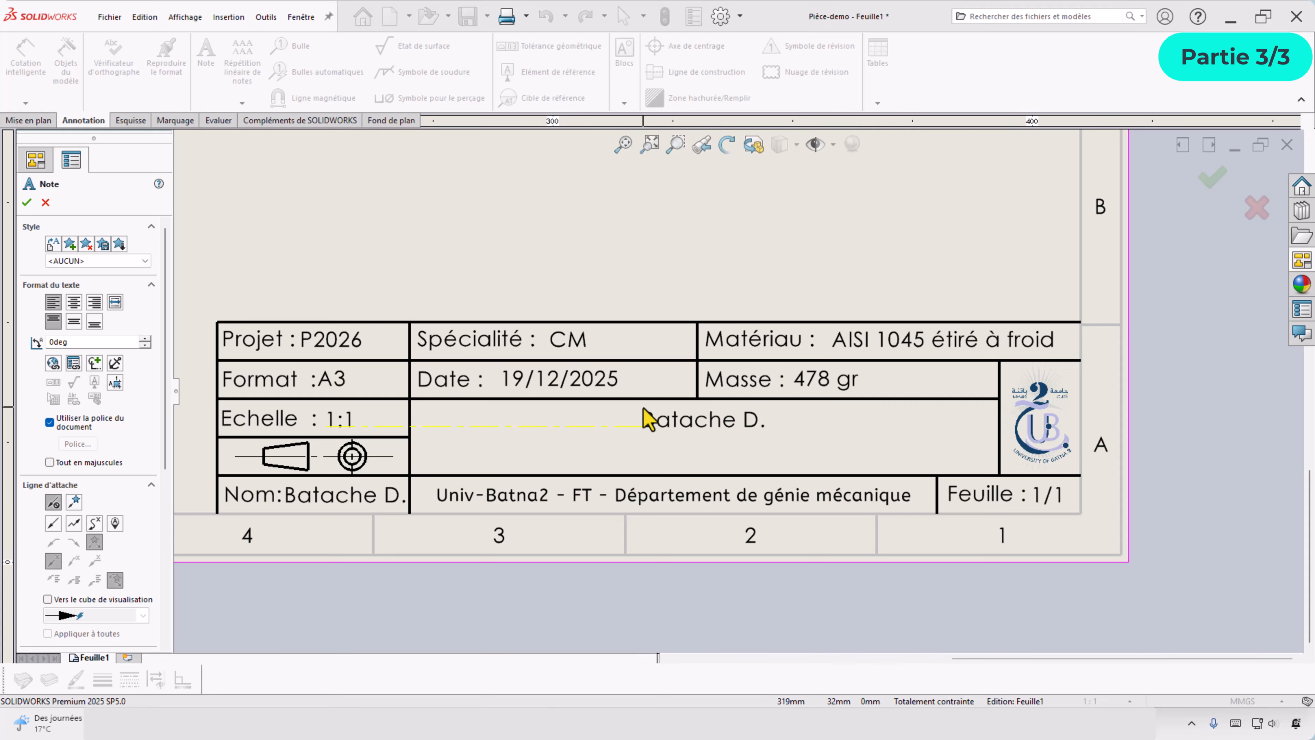
- Place a note in the upper part of the large central title block cell and link it to the model's Assemblage property
{"action": "left_click", "coordinate": [654, 417]}
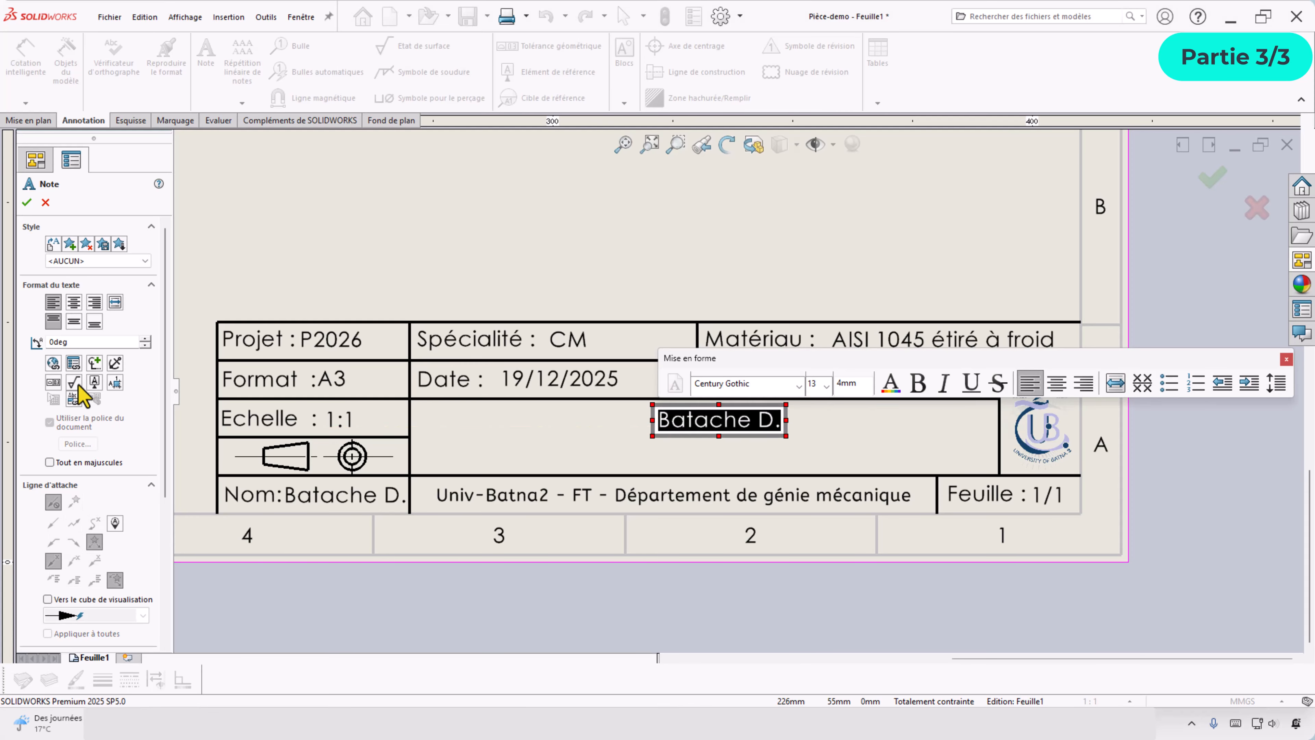
{"action": "left_click", "coordinate": [78, 367]}
{"action": "left_click", "coordinate": [212, 158]}
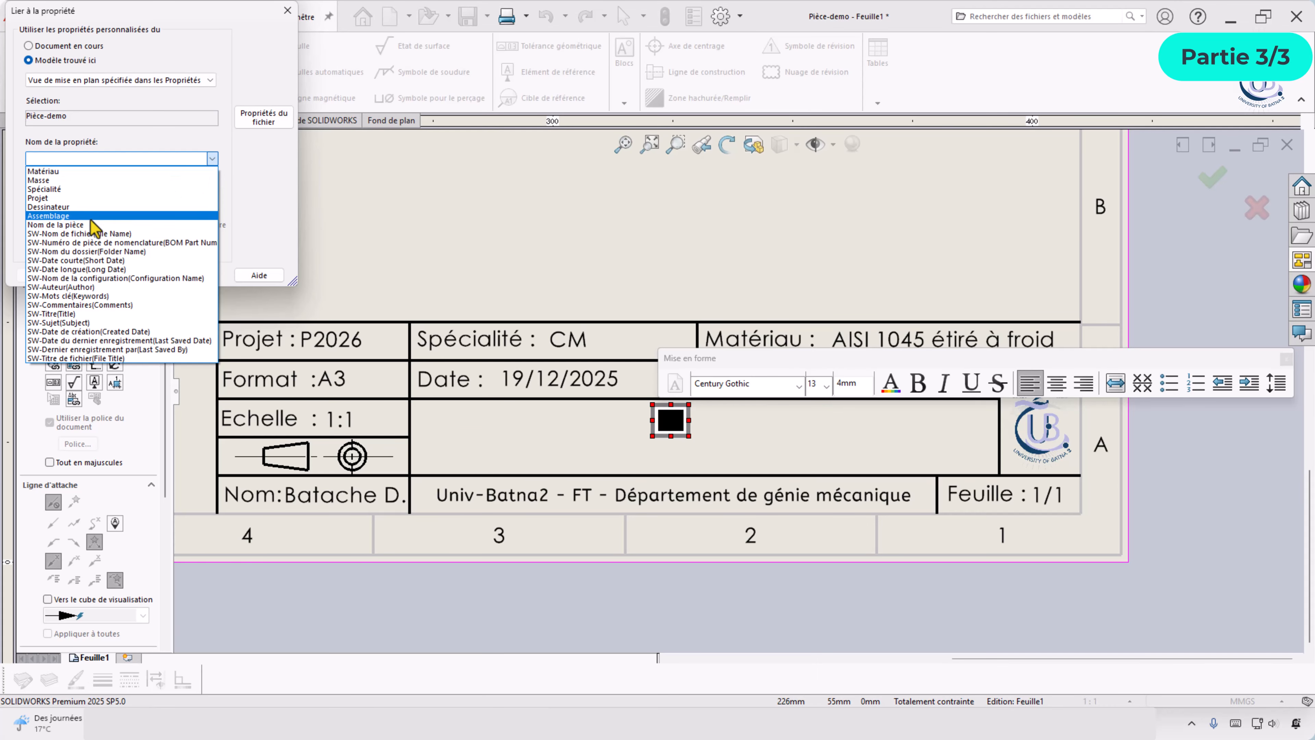
{"action": "left_click", "coordinate": [70, 216]}
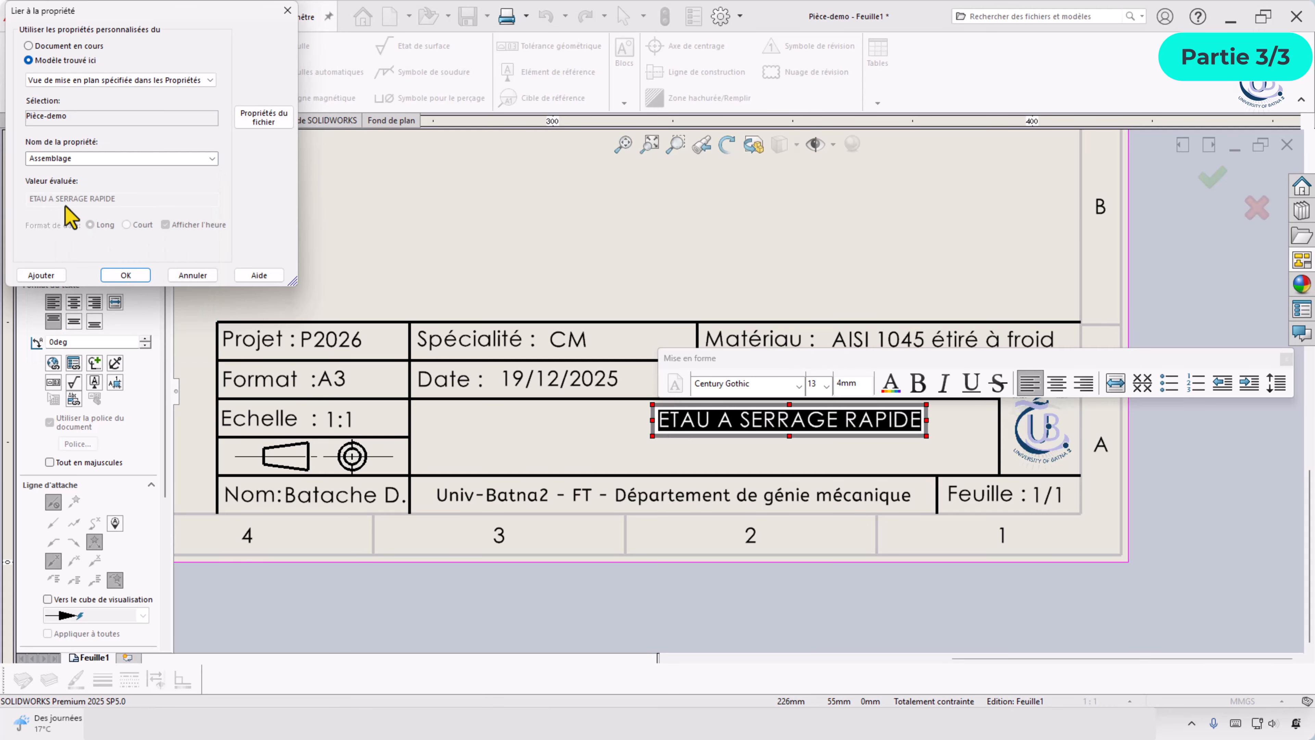
{"action": "left_click", "coordinate": [134, 276]}
{"action": "left_click", "coordinate": [704, 453]}
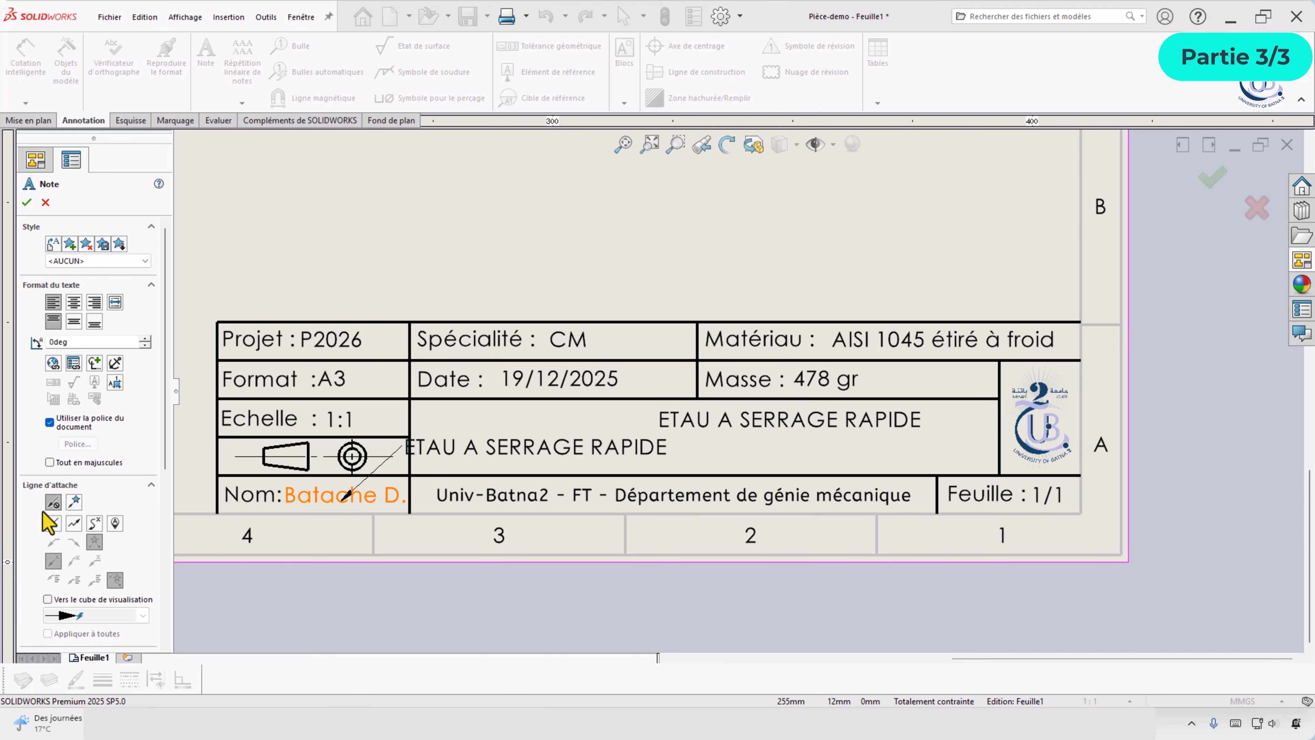
- Place a note below the assembly name, linked to the model's Nom de la pièce property, without the leftover "ETAU A SERRAGE RAPIDE" text
{"action": "left_click", "coordinate": [52, 523]}
{"action": "left_click", "coordinate": [73, 363]}
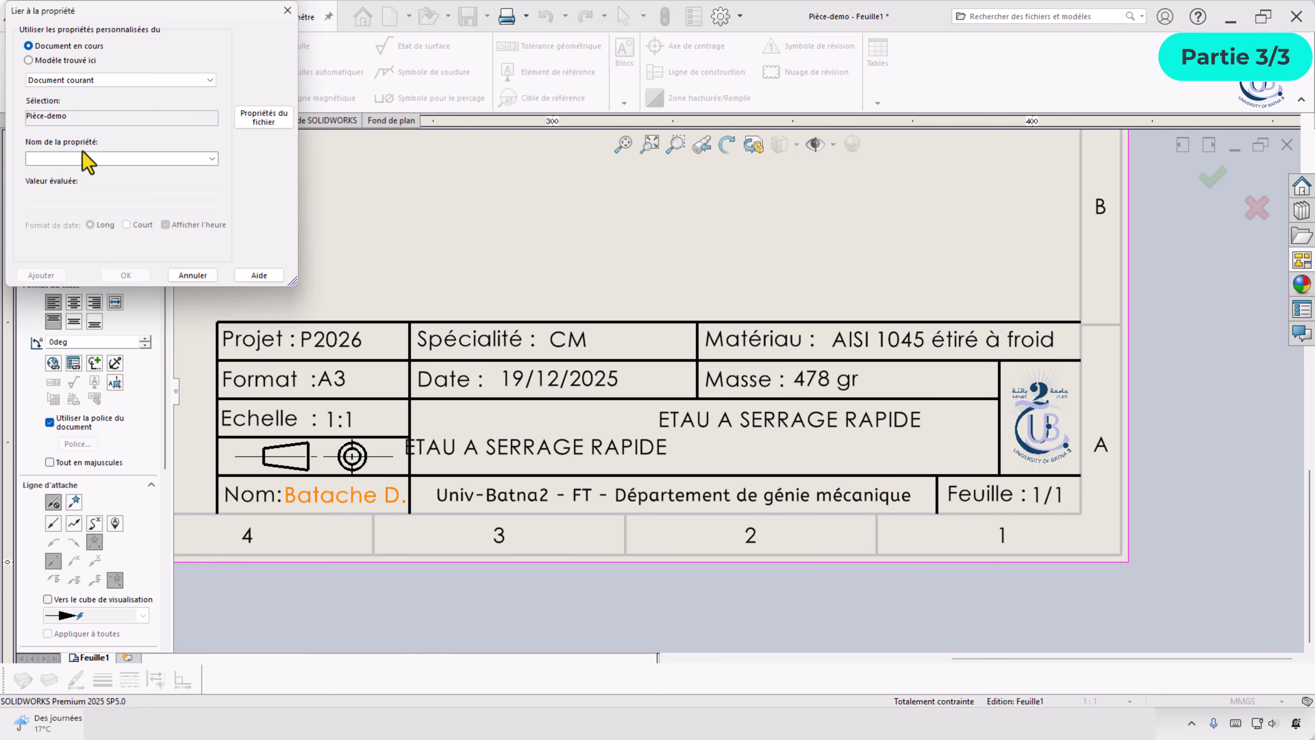
{"action": "left_click", "coordinate": [57, 61]}
{"action": "left_click", "coordinate": [77, 158]}
{"action": "left_click", "coordinate": [80, 233]}
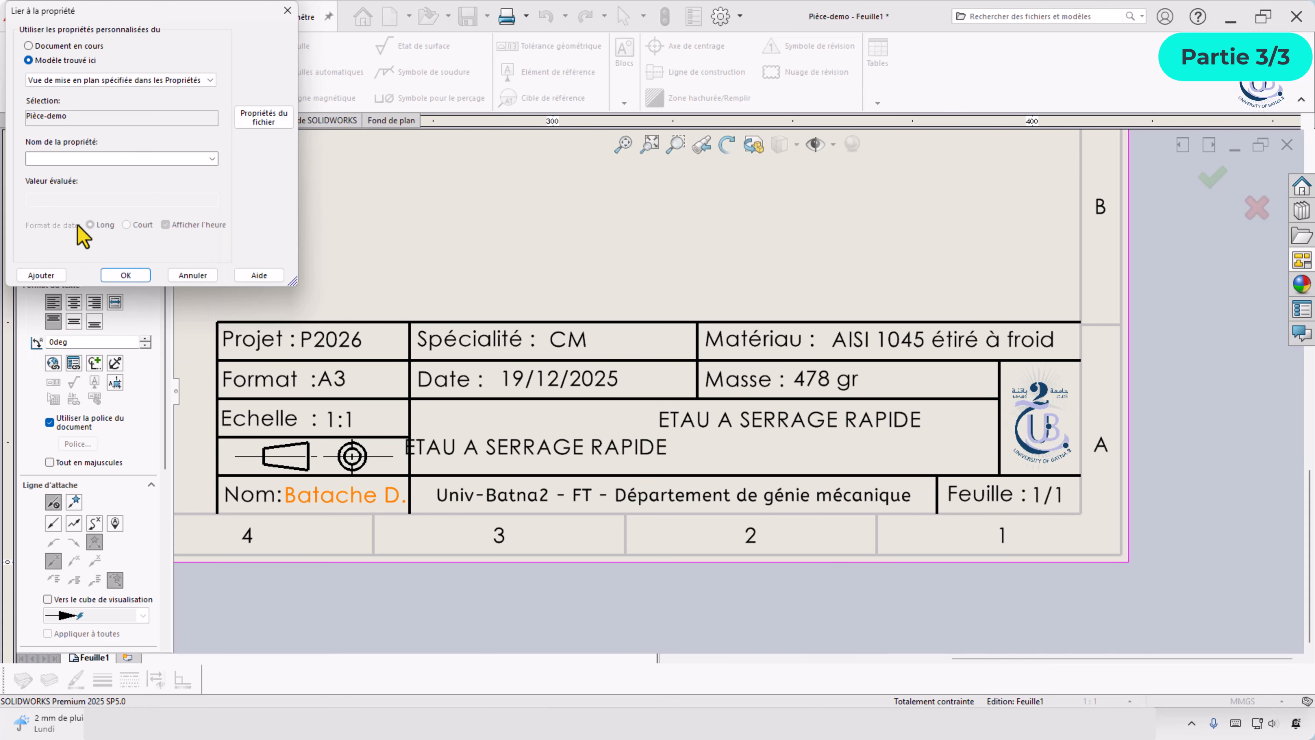
{"action": "left_click", "coordinate": [126, 275]}
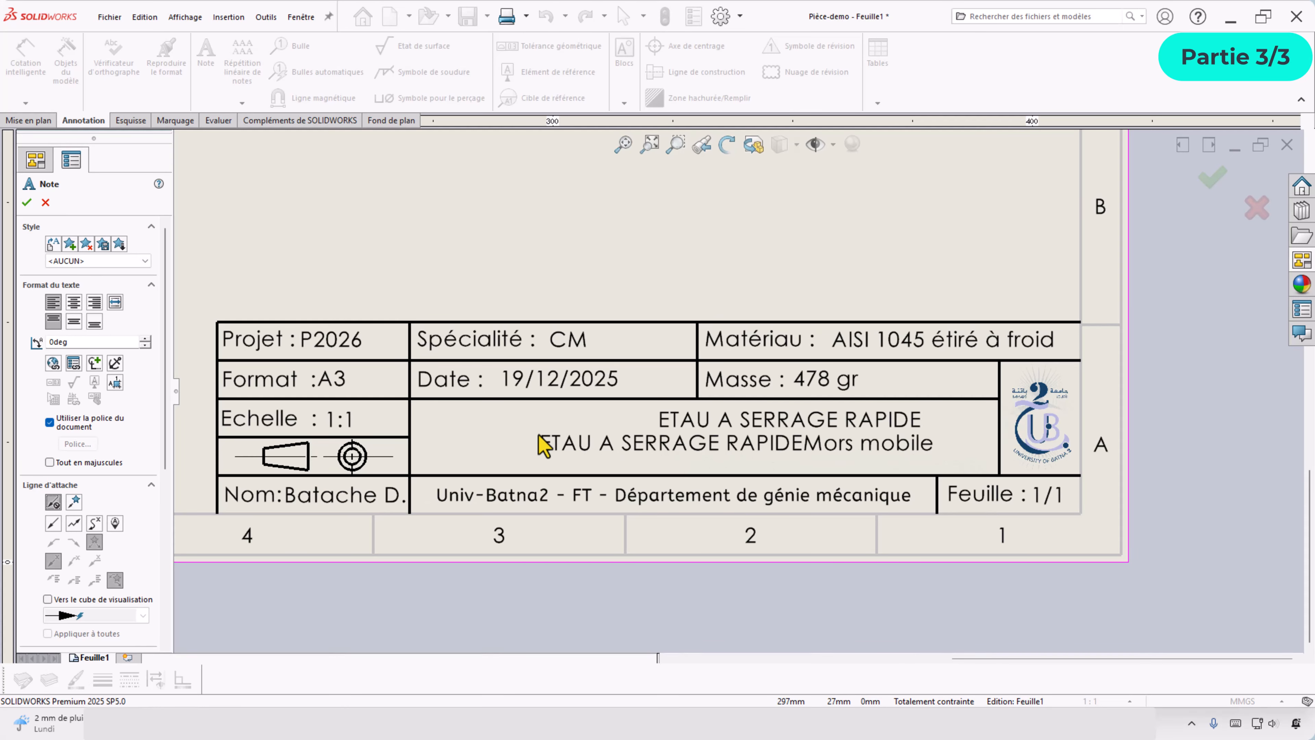
{"action": "left_click", "coordinate": [536, 455]}
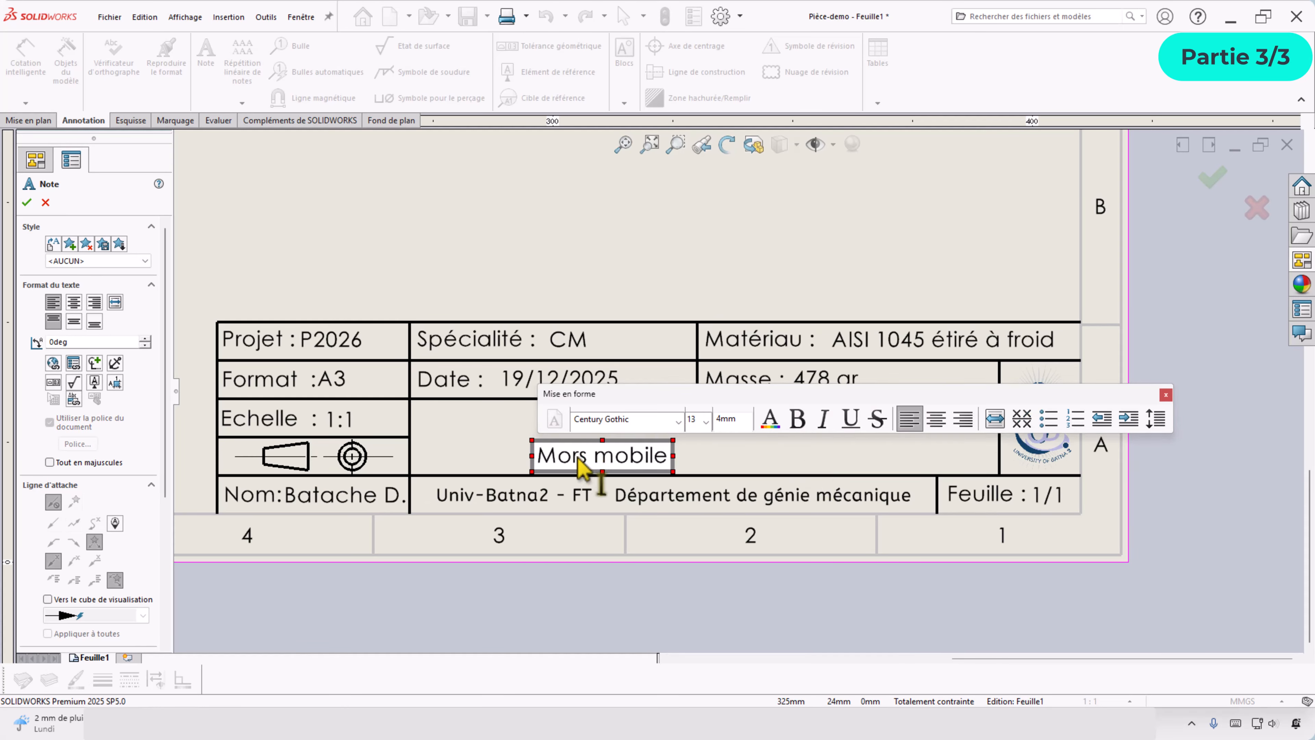
- Make the "Mors mobile" note text bold and blue, and end note placement
{"action": "left_click_drag", "start_coordinate": [540, 464], "coordinate": [673, 456]}
{"action": "left_click", "coordinate": [798, 418]}
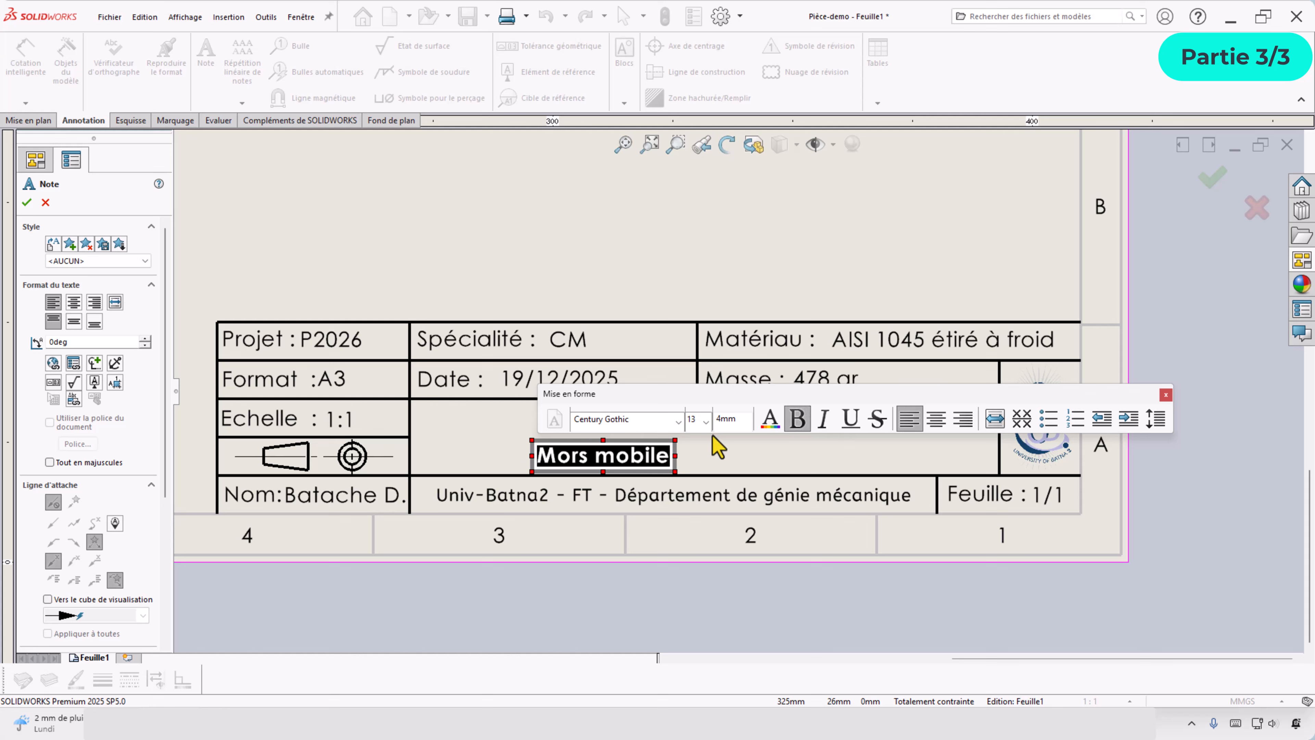
{"action": "left_click", "coordinate": [770, 425]}
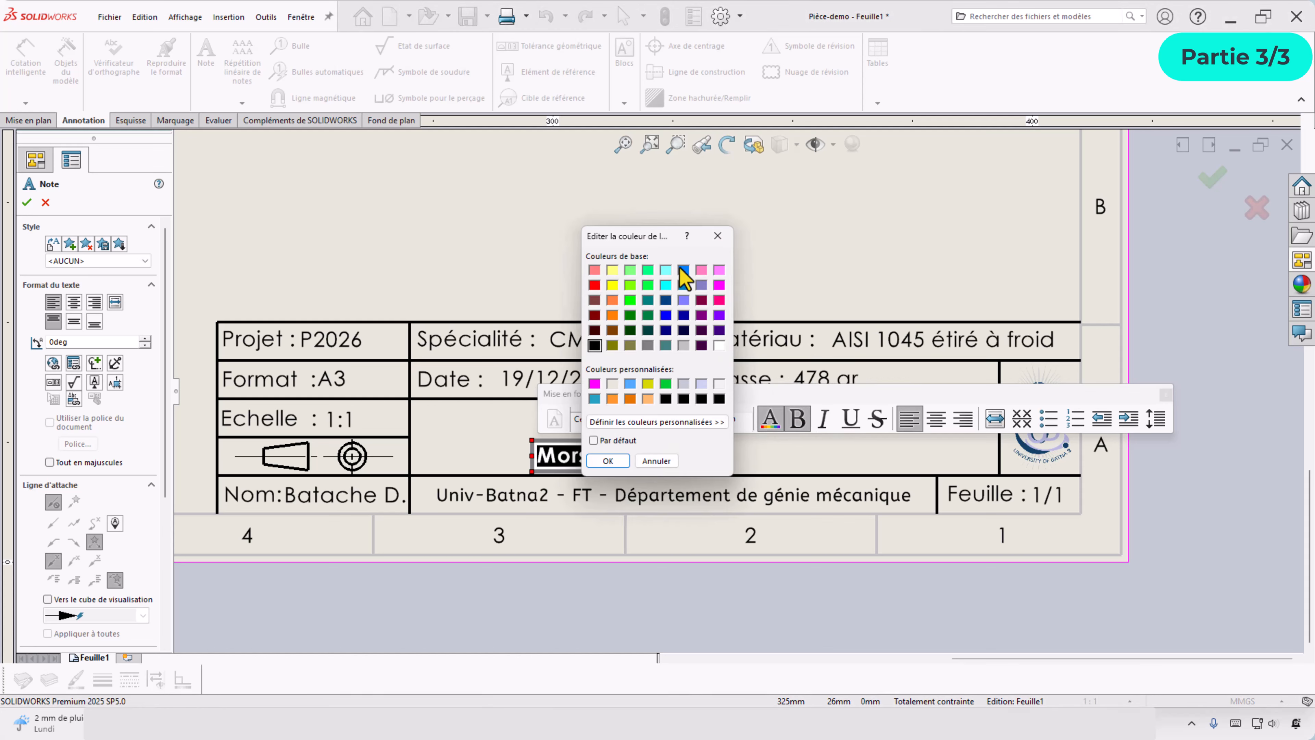
{"action": "left_click", "coordinate": [681, 268]}
{"action": "left_click", "coordinate": [608, 460]}
{"action": "left_click", "coordinate": [738, 455]}
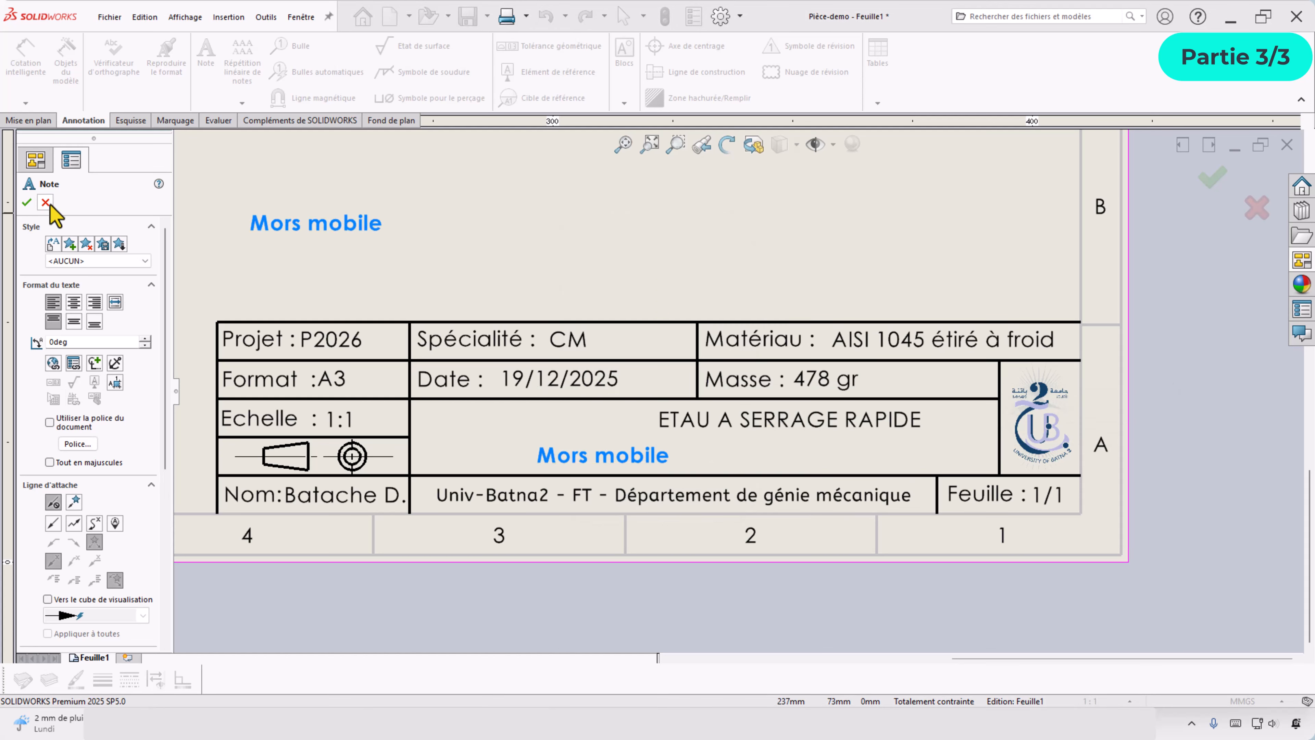
{"action": "left_click", "coordinate": [45, 203]}
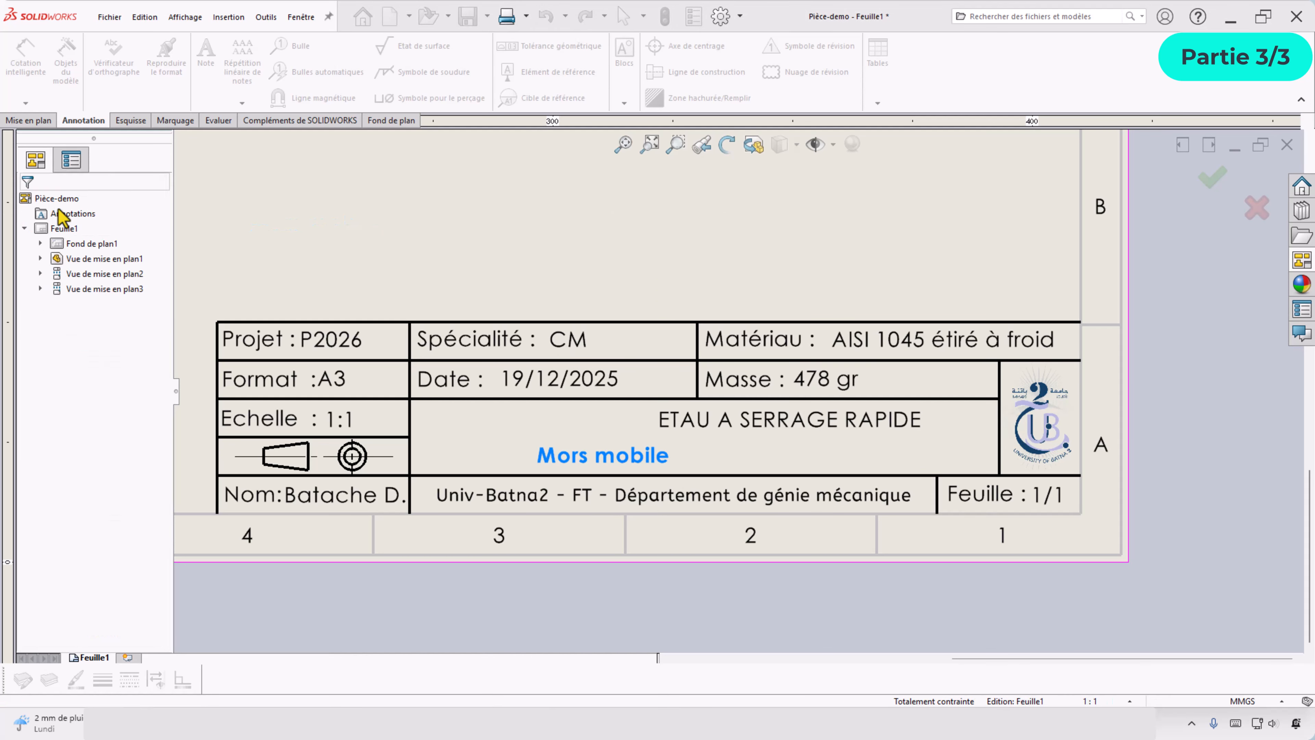
- Move the "ETAU A SERRAGE RAPIDE" note toward the middle of its cell and enlarge its font size
{"action": "left_click", "coordinate": [654, 420]}
{"action": "double_click", "coordinate": [679, 431]}
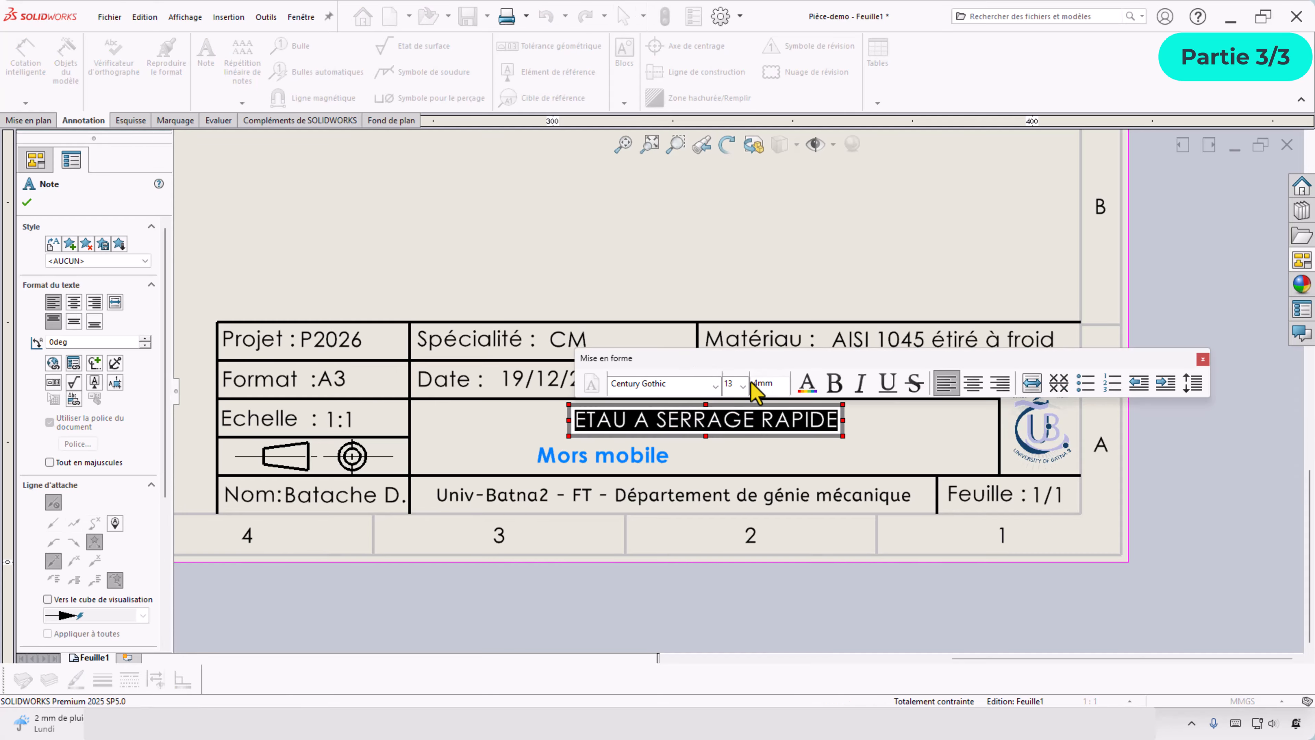
{"action": "left_click", "coordinate": [743, 386]}
{"action": "left_click", "coordinate": [744, 528]}
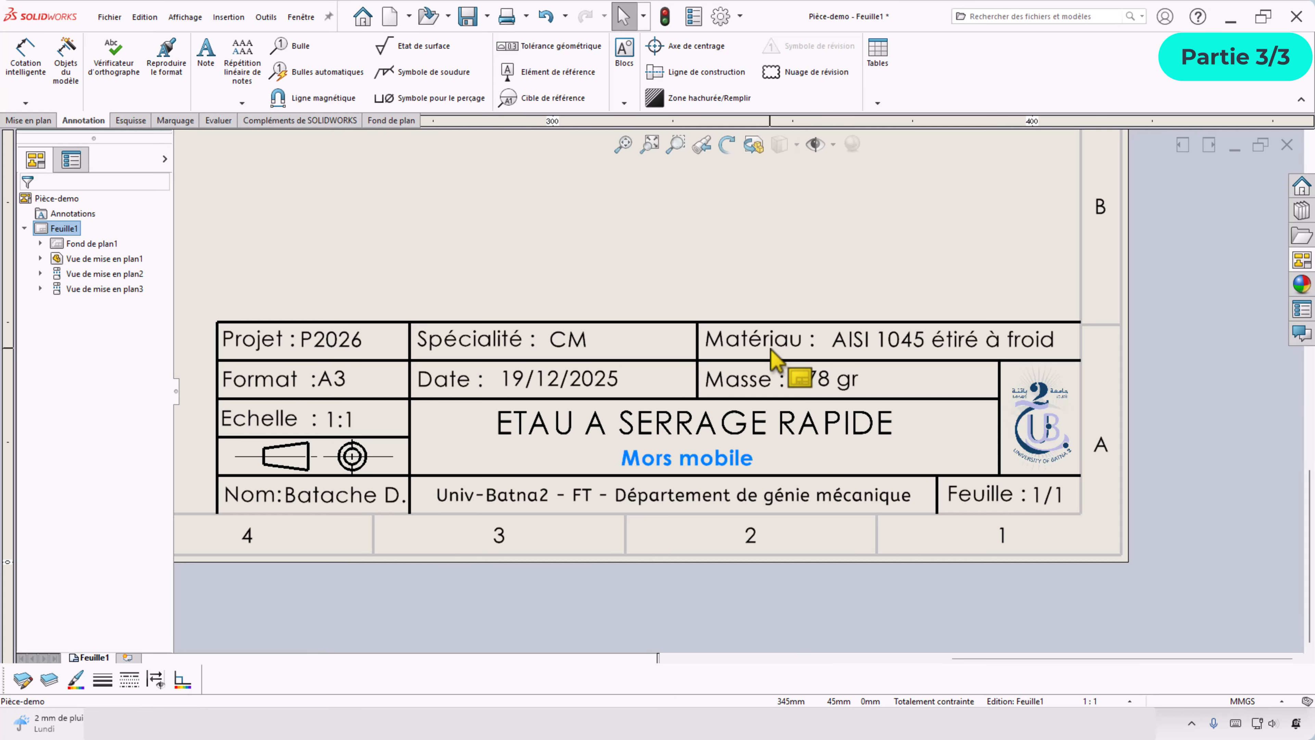